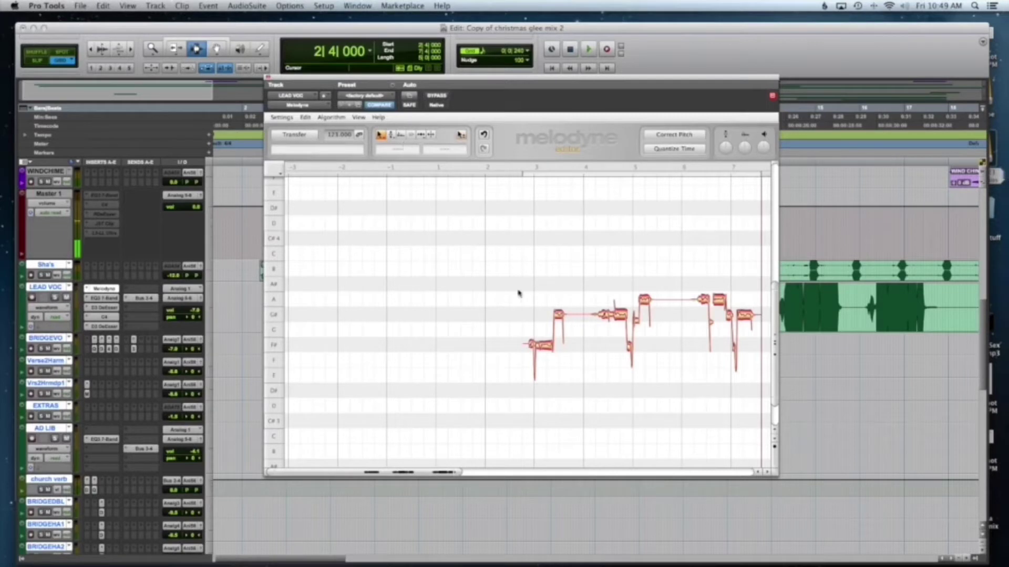
Step: Raise the opening LEAD VOC notes to B and the following note to C#4 with the Pitch tool, and play the phrase
left_click(390, 134)
left_click_drag(534, 343, 536, 268)
left_click(559, 315)
left_click_drag(560, 309, 556, 245)
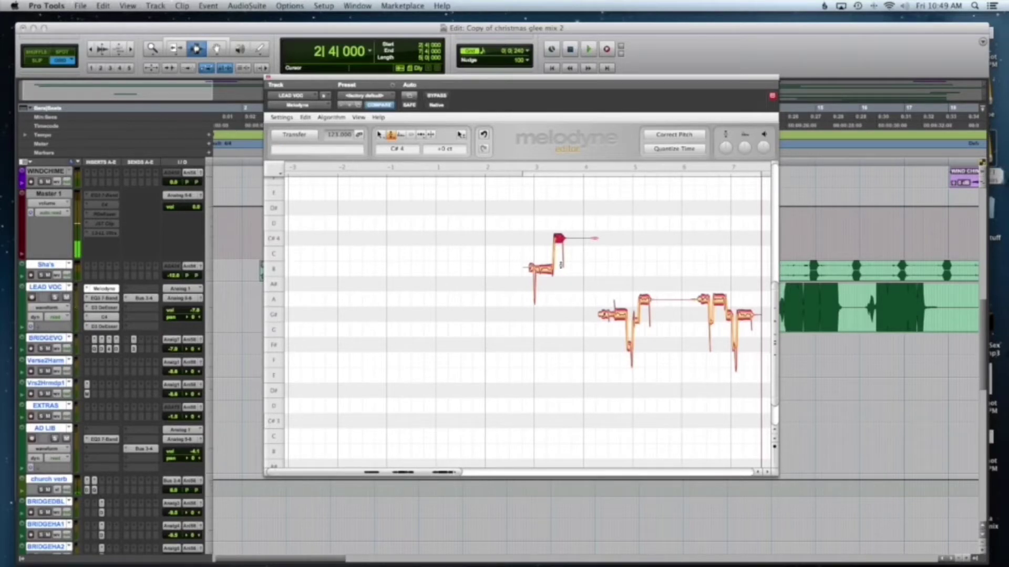
key("space")
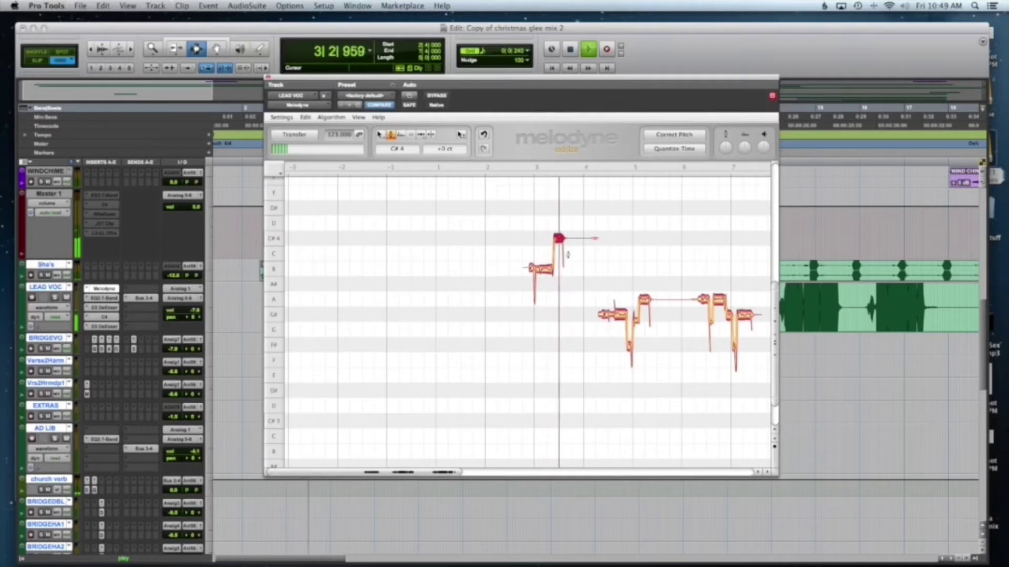
key("space")
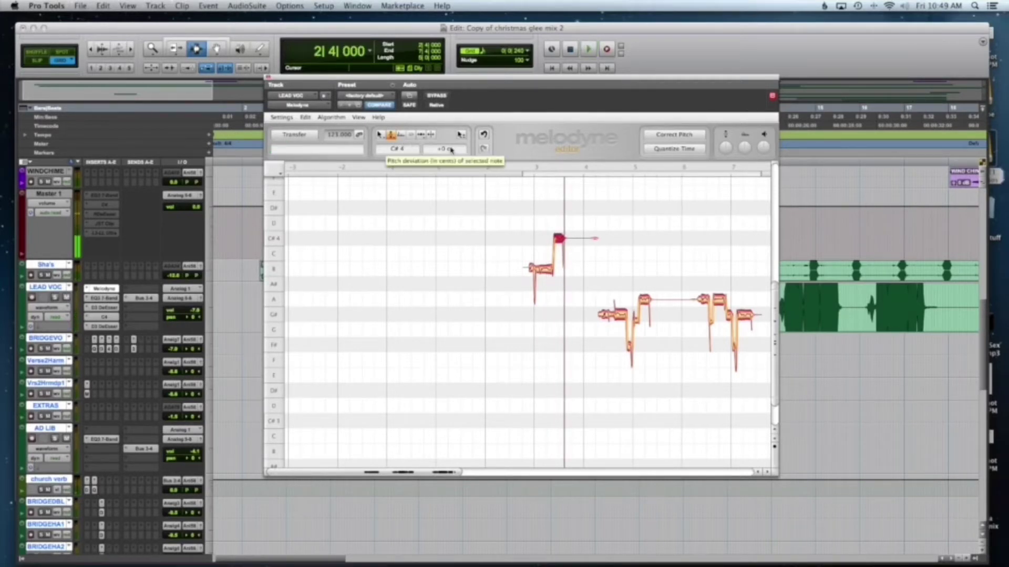
Step: Raise the formants of the opening B notes and set the C#4 note's formant to about +152 ct, and play the phrase
left_click(401, 137)
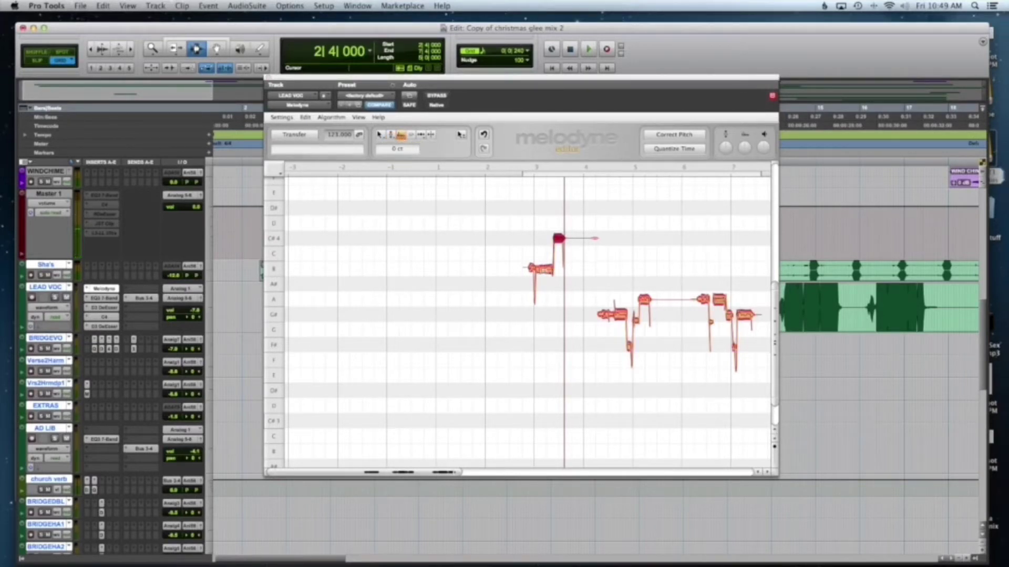
left_click(545, 269)
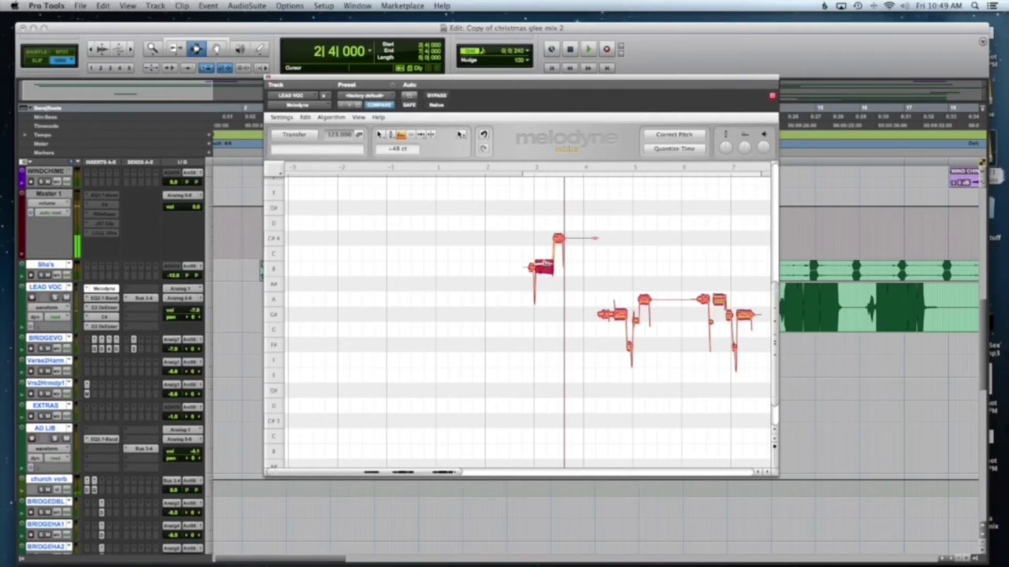
left_click_drag(544, 263, 552, 235)
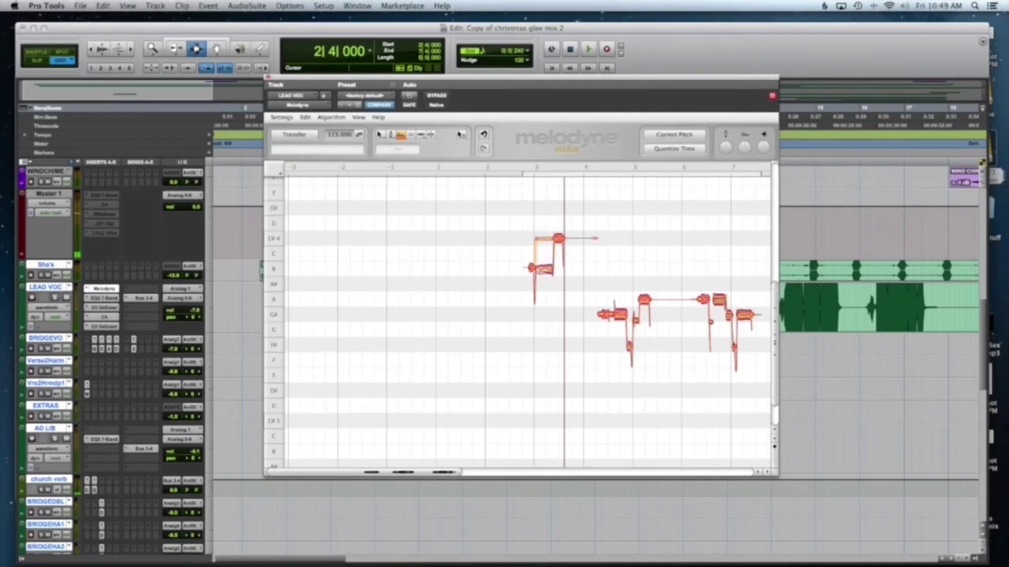
left_click_drag(545, 270, 547, 252)
left_click_drag(532, 267, 558, 215)
key("space")
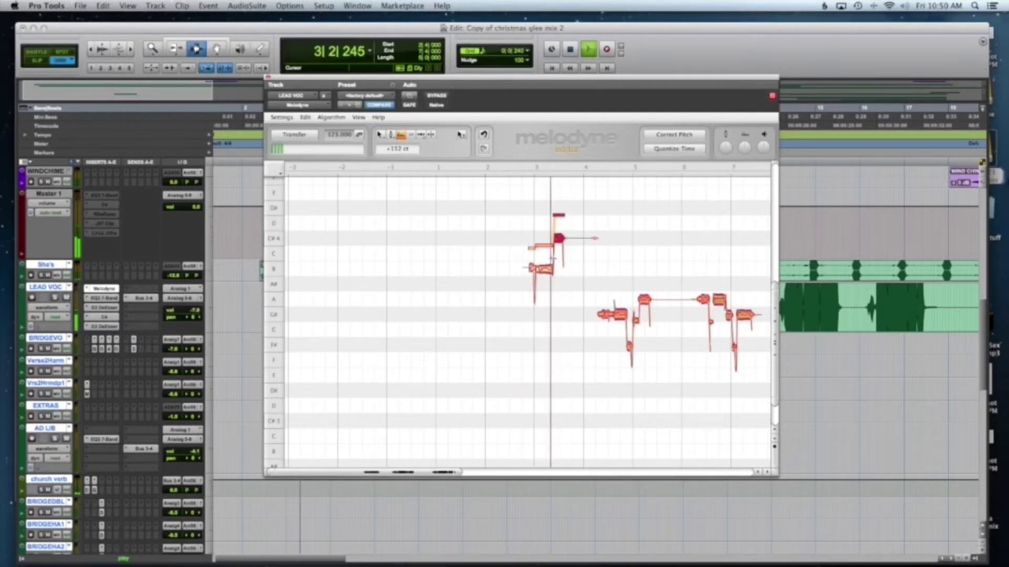
key("space")
Step: Set the formants to about +93 ct on the longer B note and +79 ct on the short note before it, and play both
left_click(544, 269)
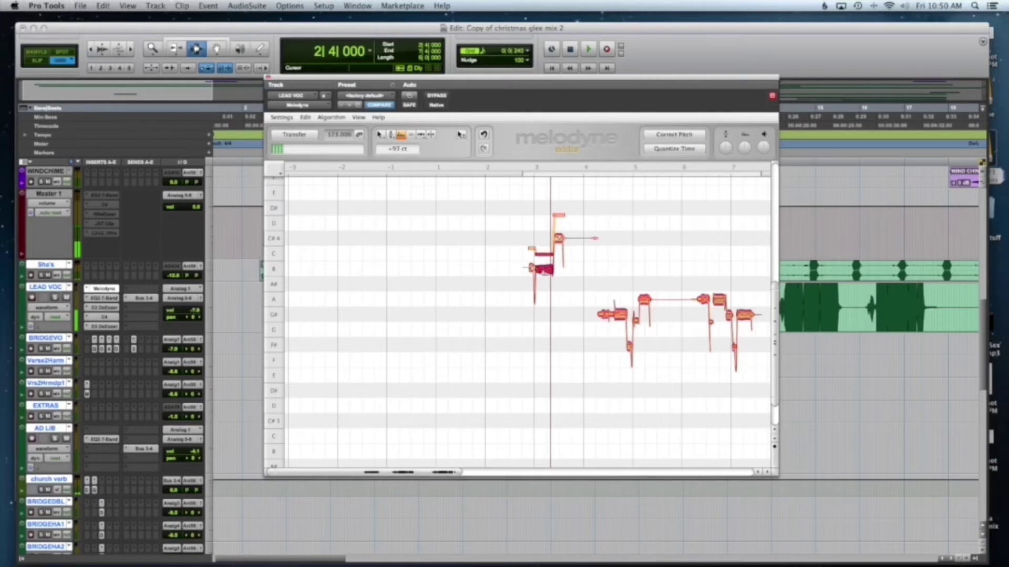
left_click_drag(528, 269, 528, 276)
key("space")
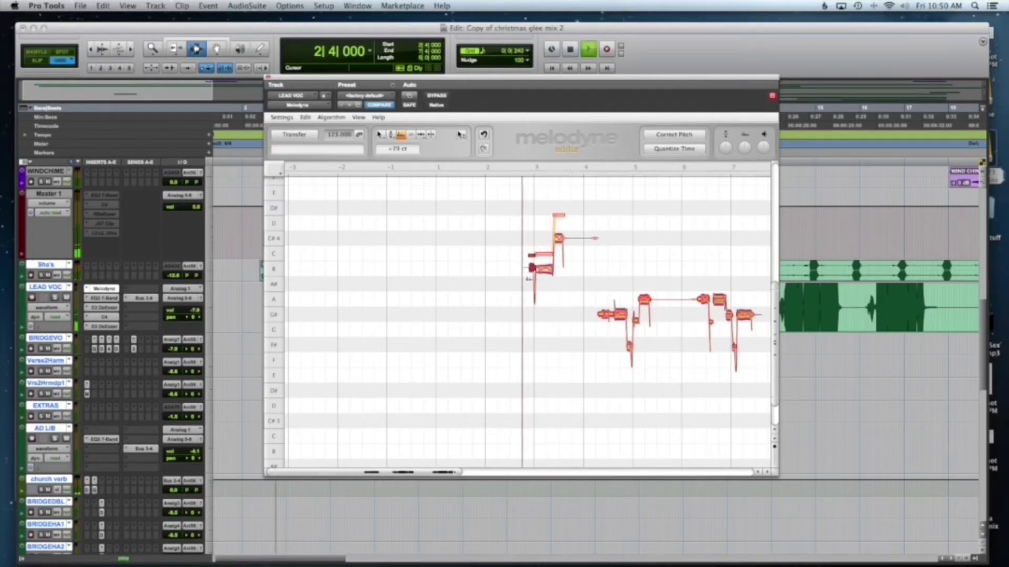
key("space")
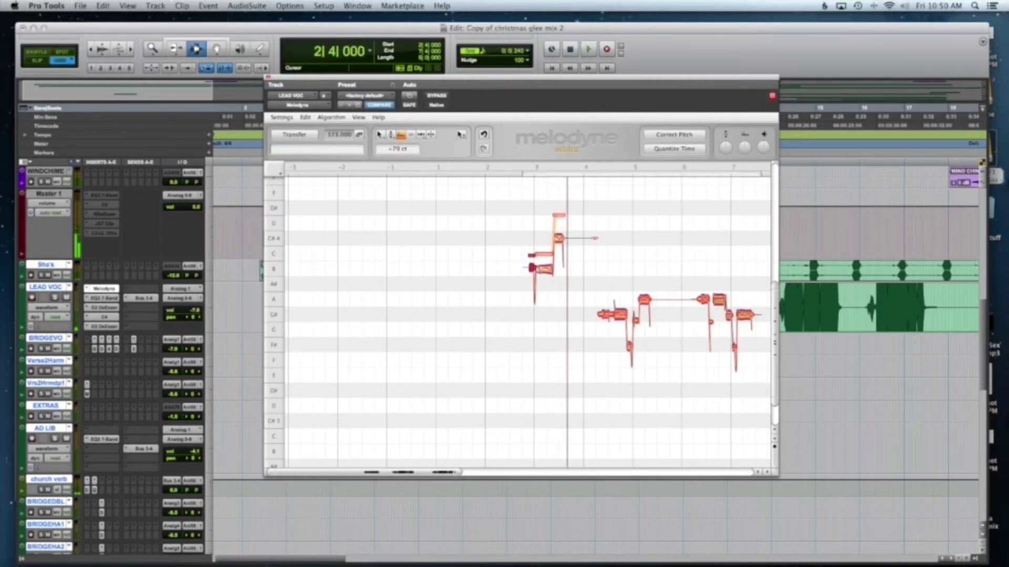
key("space")
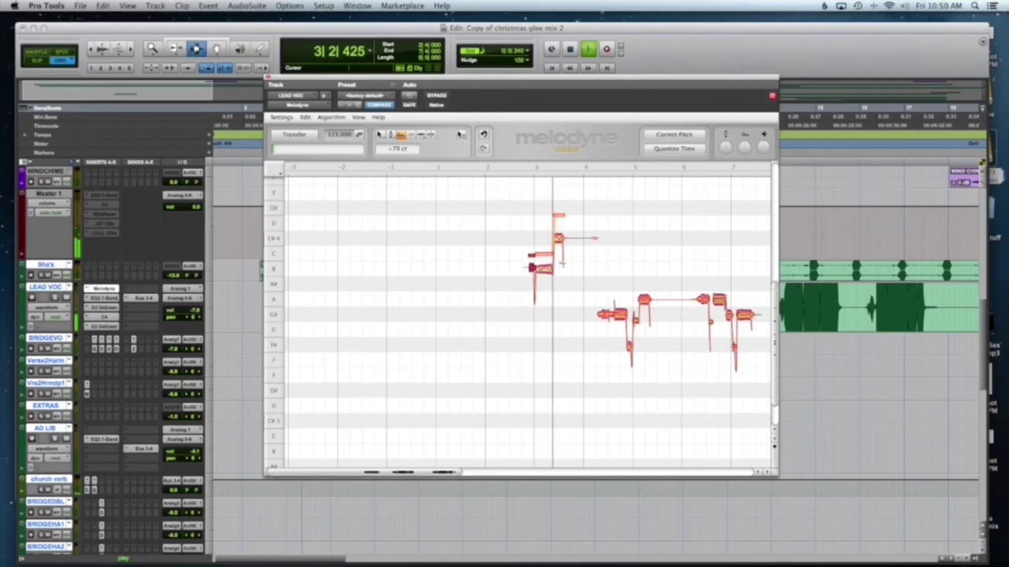
key("space")
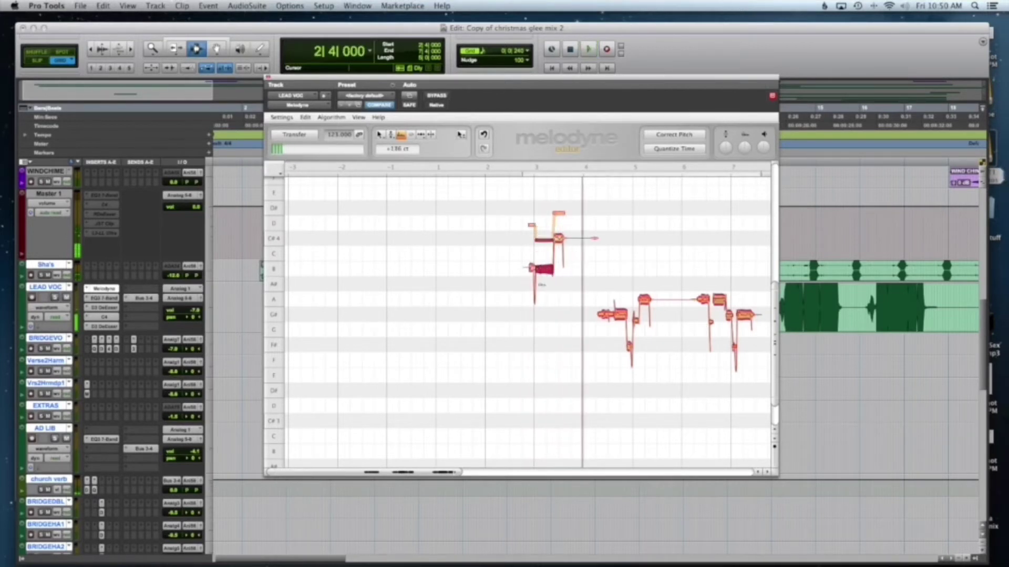
Step: Bring the opening notes' formants back close to their pitches, with the C#4 note at 0 ct, and play the phrase
left_click_drag(540, 284, 540, 304)
left_click_drag(526, 263, 523, 305)
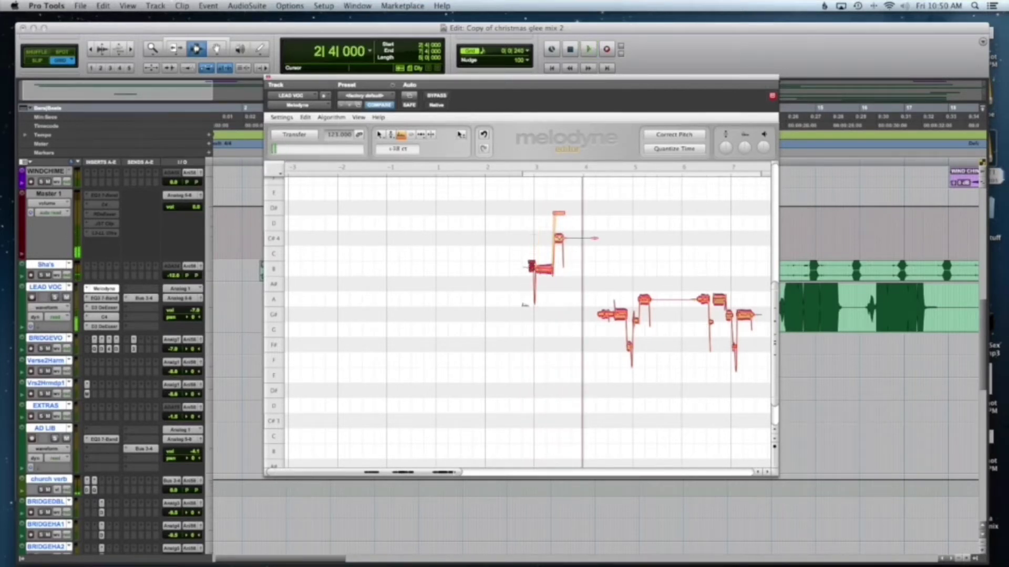
left_click(559, 239)
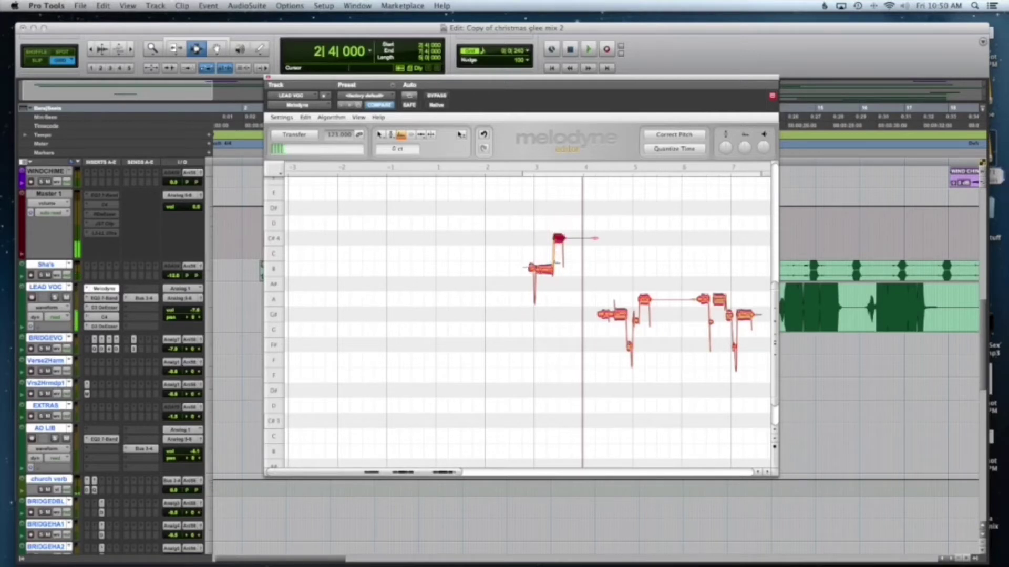
key("space")
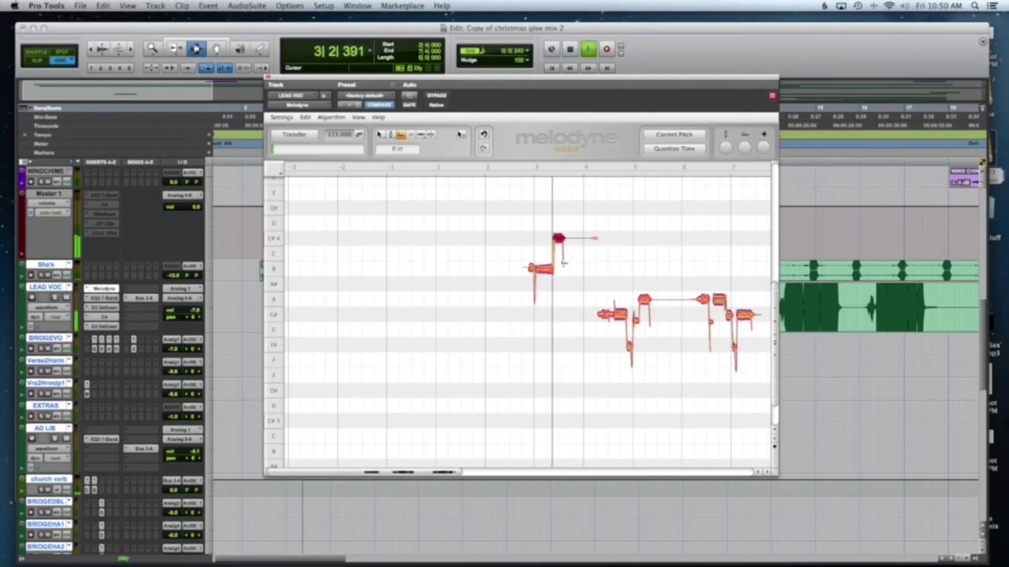
key("space")
Step: Raise the C#4 and B notes' formants again, with the short first note at about +55 ct, and play the phrase repeatedly
left_click_drag(559, 239, 562, 220)
mouse_move(544, 269)
left_mouse_down()
mouse_move(544, 255)
mouse_move(531, 260)
left_mouse_up()
key("space")
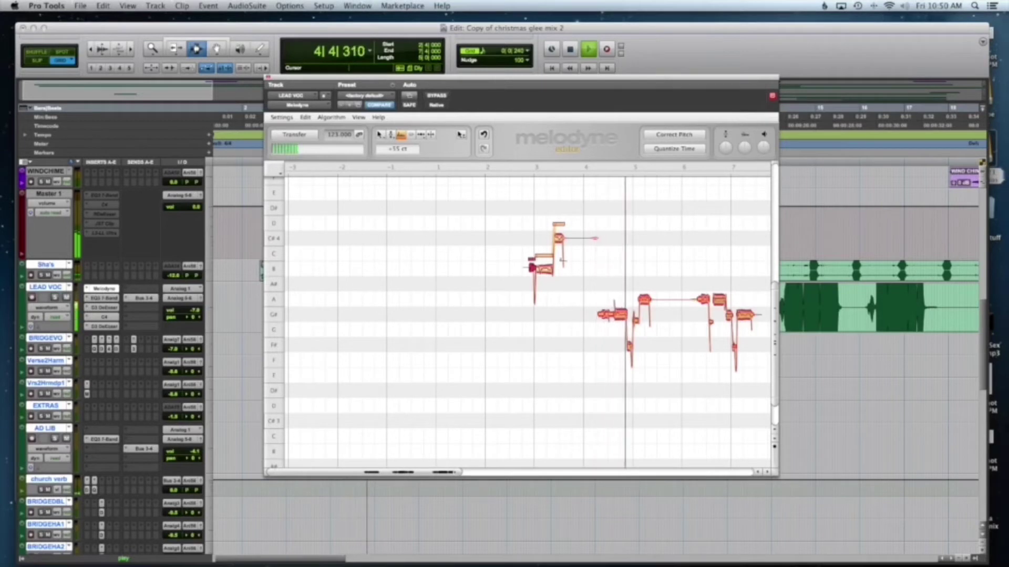
key("space")
key("space")
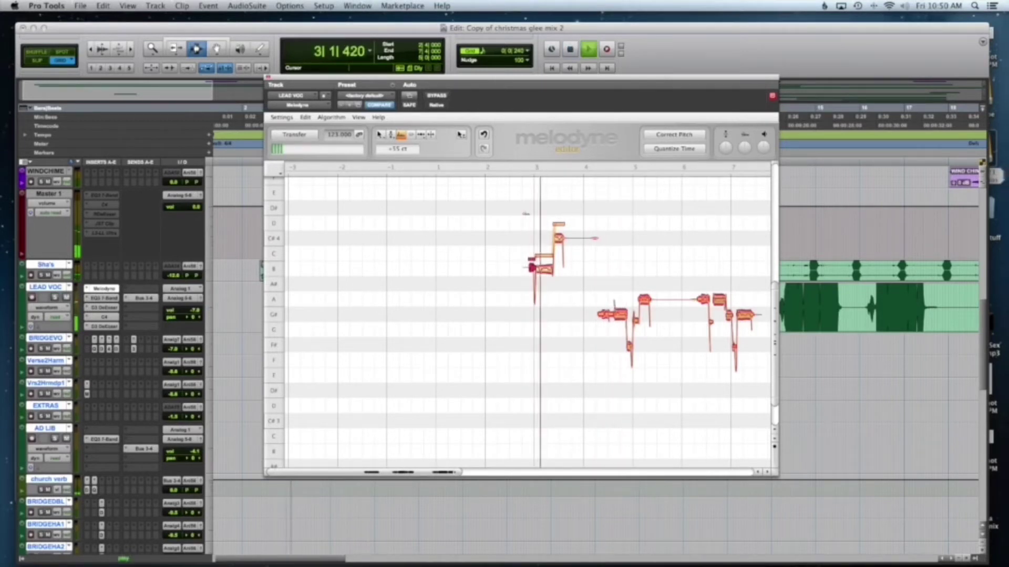
key("space")
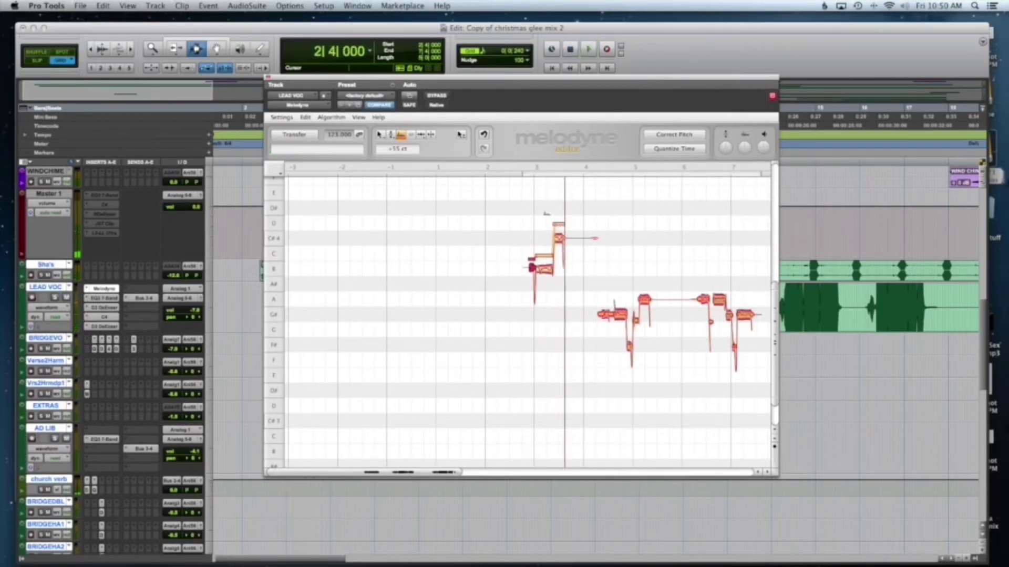
key("space")
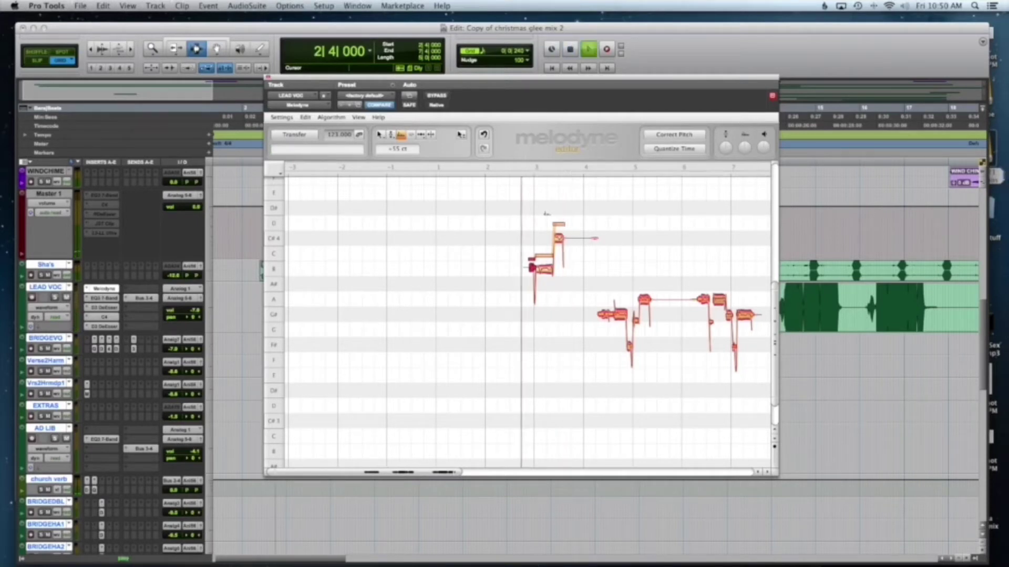
Step: Lower the formants of the B notes to about -224 ct and of the C#4 note to about -85 ct, and play the phrase
left_click_drag(530, 259, 530, 304)
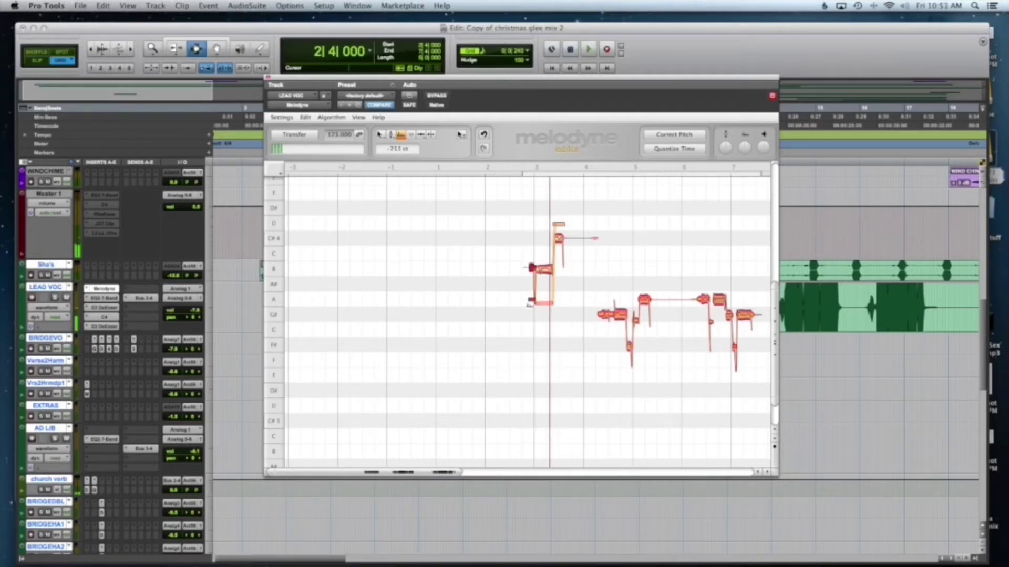
key("space")
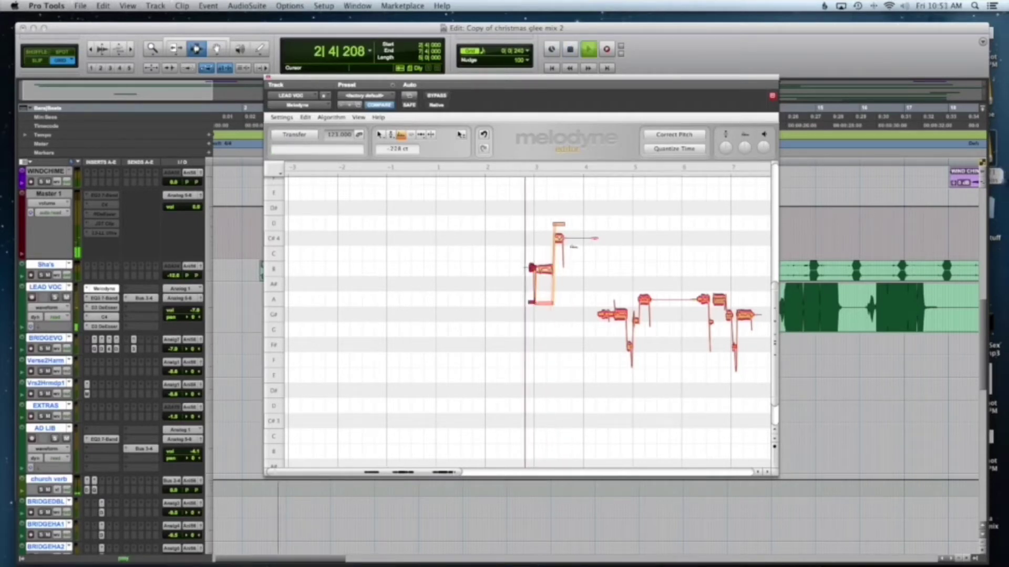
left_click(559, 238)
key("space")
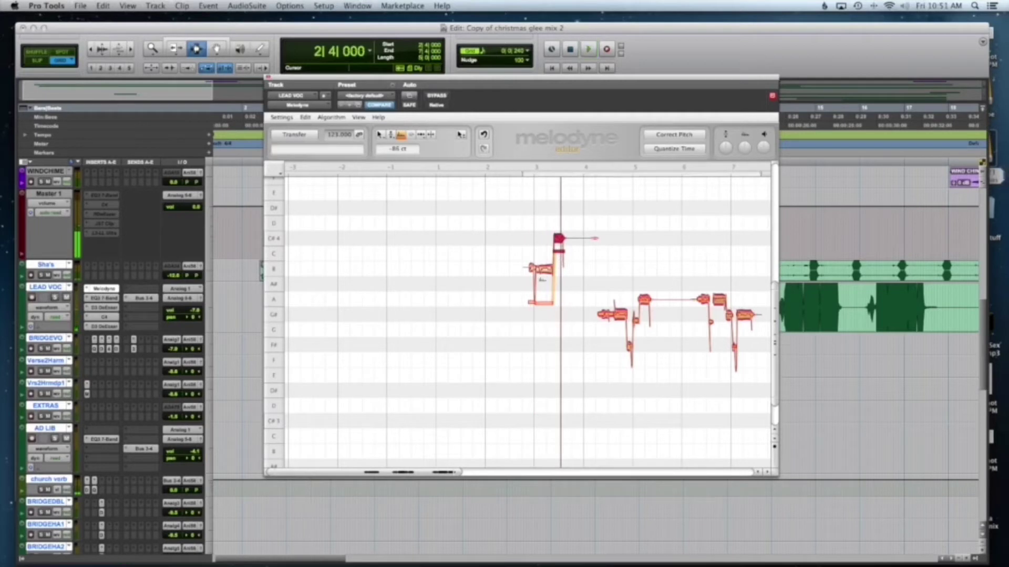
Step: Raise the formants of all three opening notes to roughly 50 ct above their pitches, and play the phrase
left_click(542, 269)
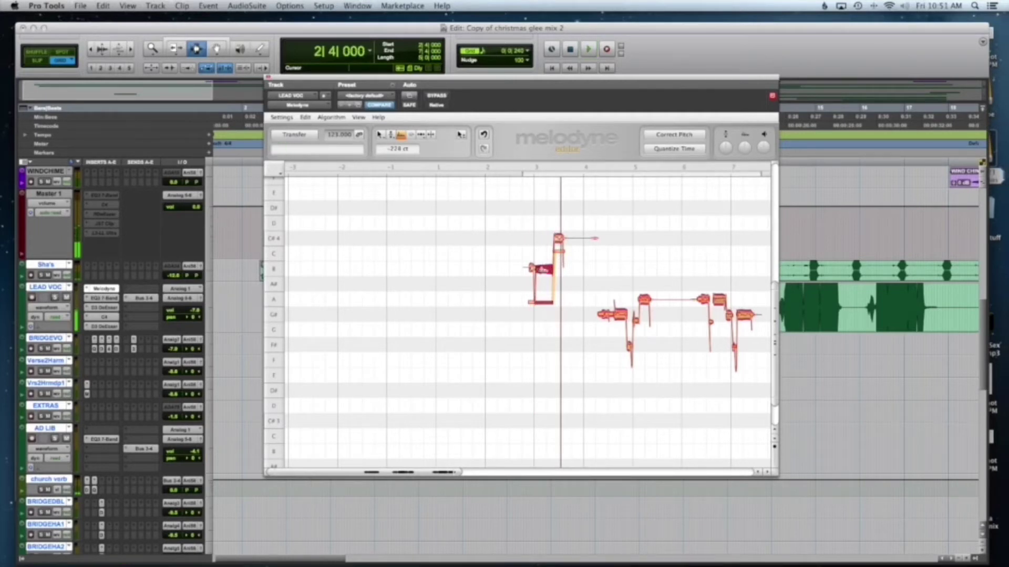
left_click_drag(543, 269, 544, 229)
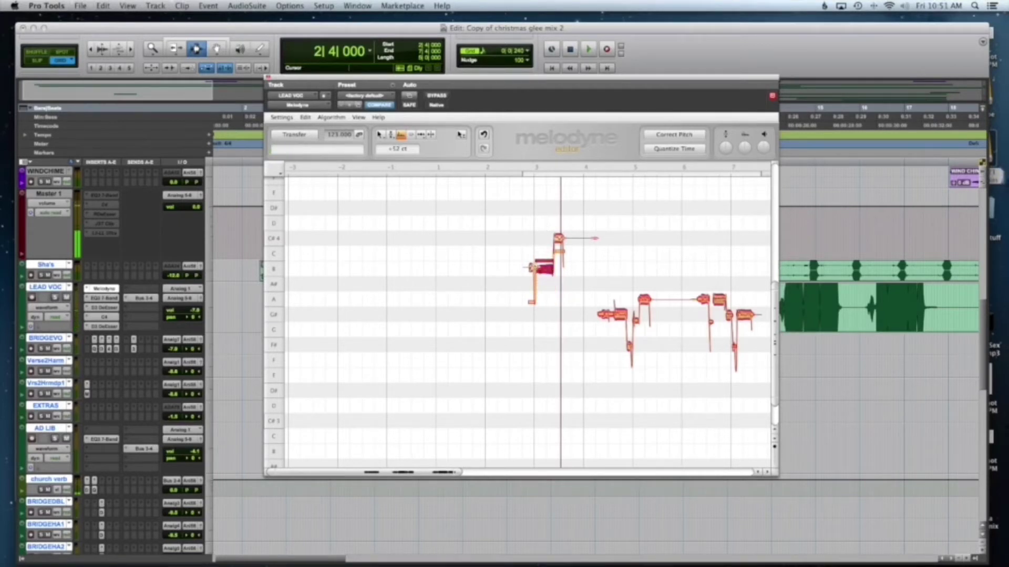
left_click(530, 267)
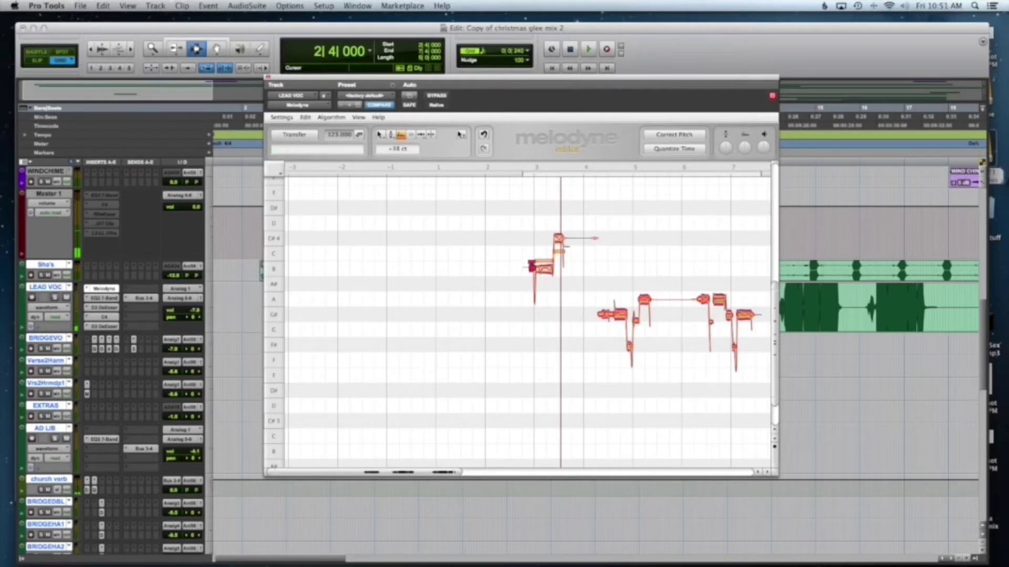
left_click(559, 238)
key("space")
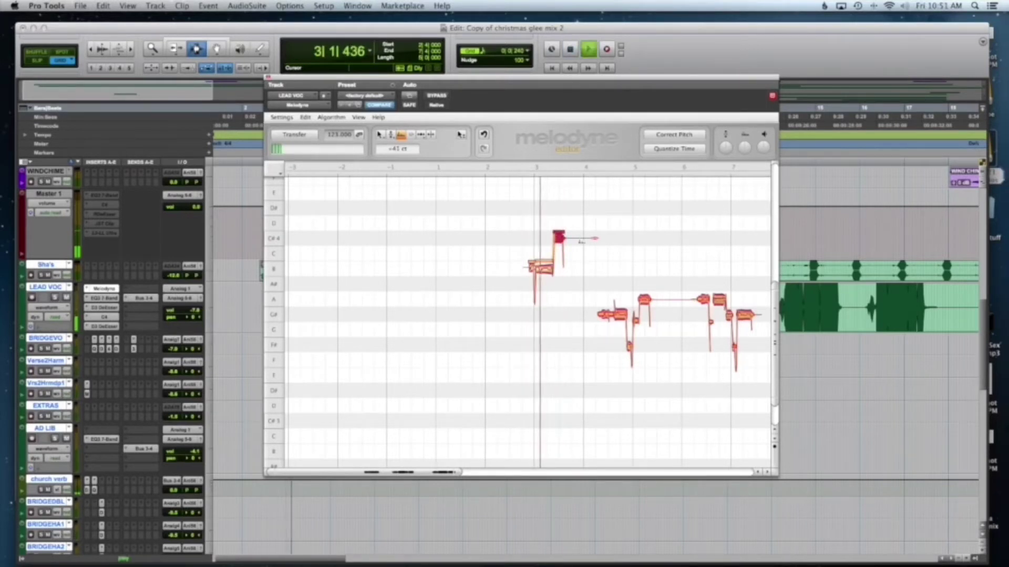
key("space")
Step: Reset the formants of the B notes and the C#4 note to nearly 0 ct, playing the phrase to compare
left_click(544, 271)
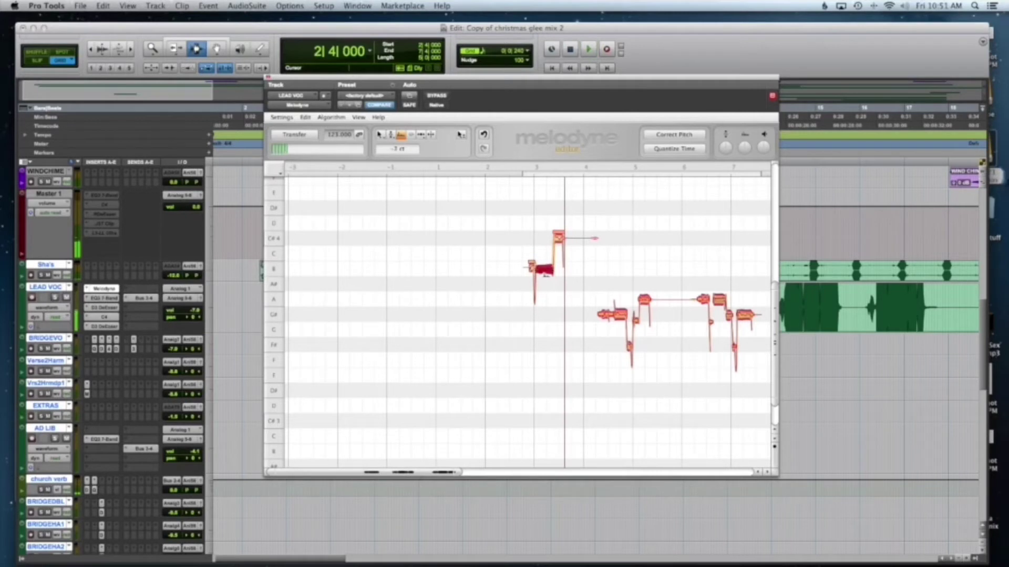
key("space")
left_click(530, 267)
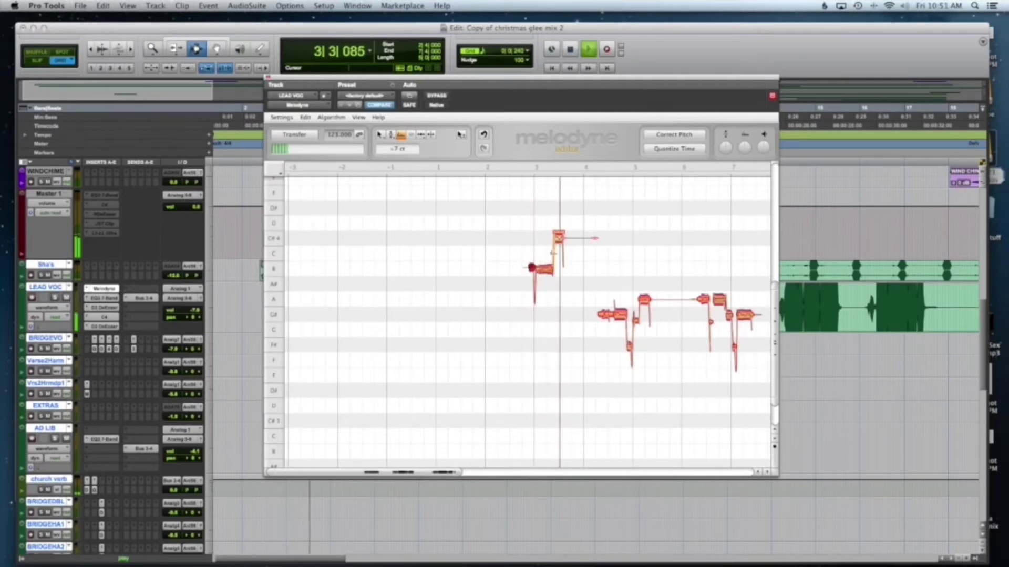
key("space")
left_click(558, 237)
key("space")
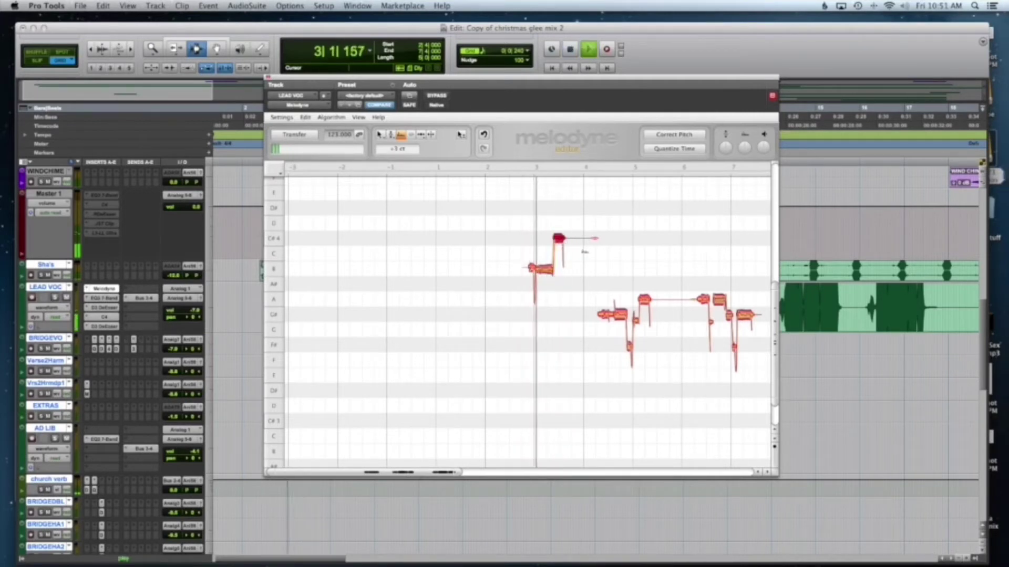
key("space")
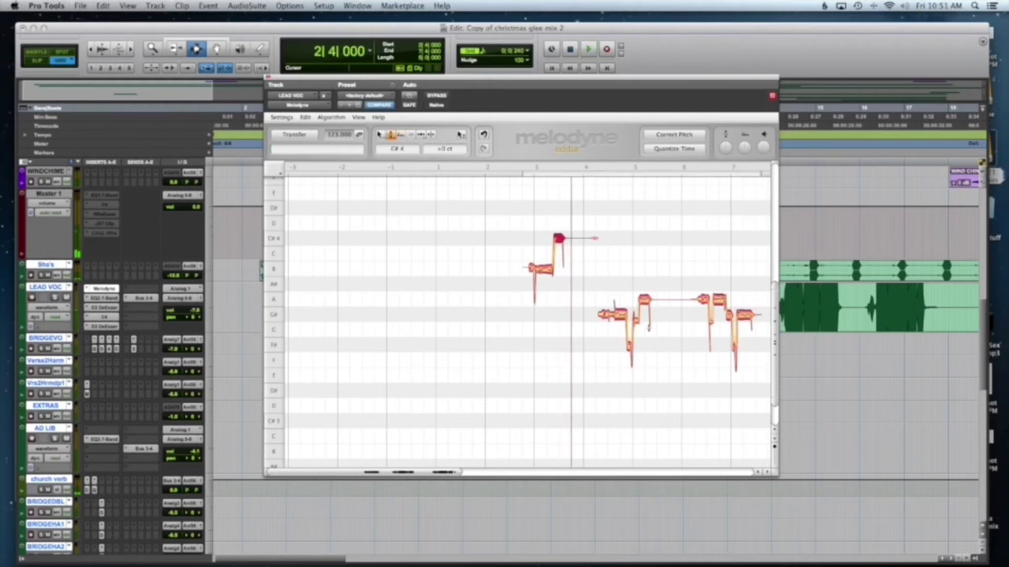
Step: Raise the A note at bar 5 to B with the Pitch tool and play the passage
scroll(611, 299, "right", 3)
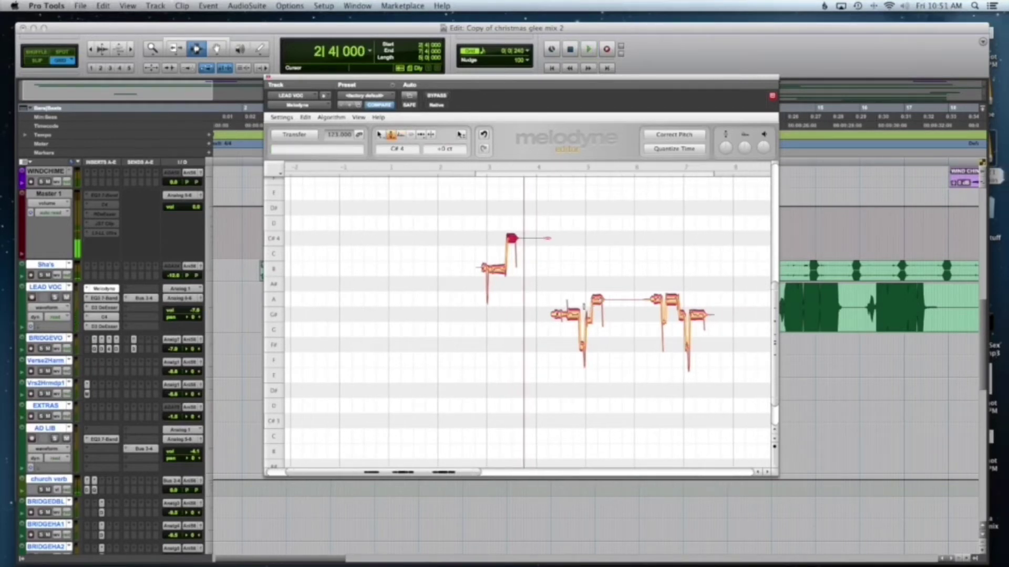
left_click(573, 314)
key("space")
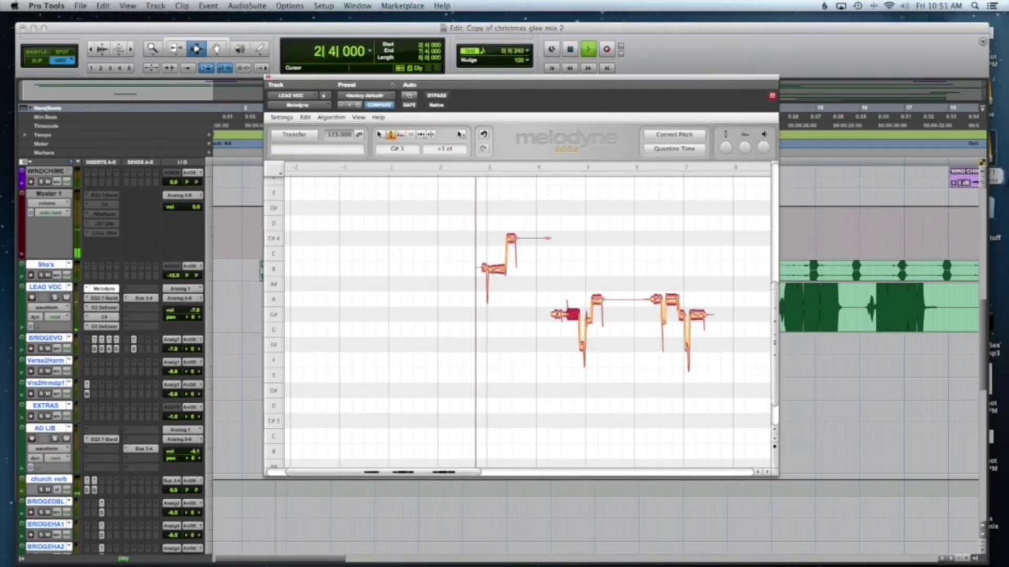
key("space")
left_click_drag(597, 299, 597, 269)
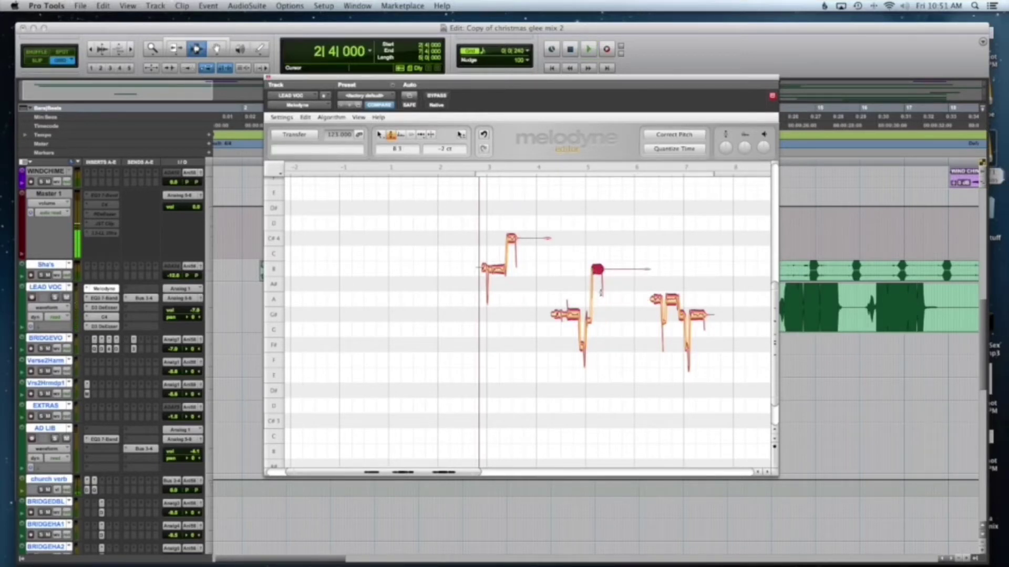
key("space")
key("space")
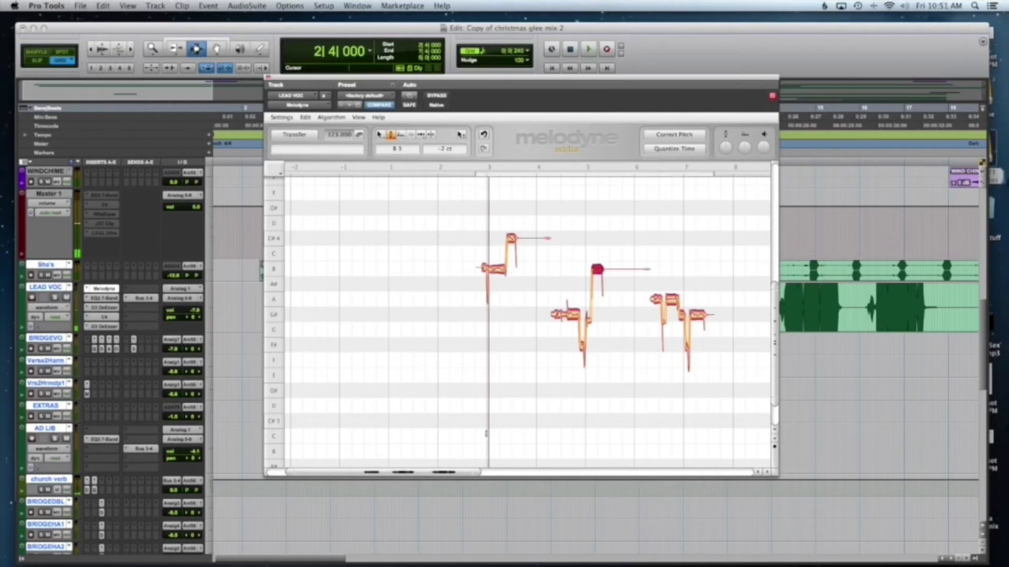
Step: Move the Melodyne window aside to uncover the lead vocal clip and play it from bar 4
left_click_drag(316, 76, 418, 73)
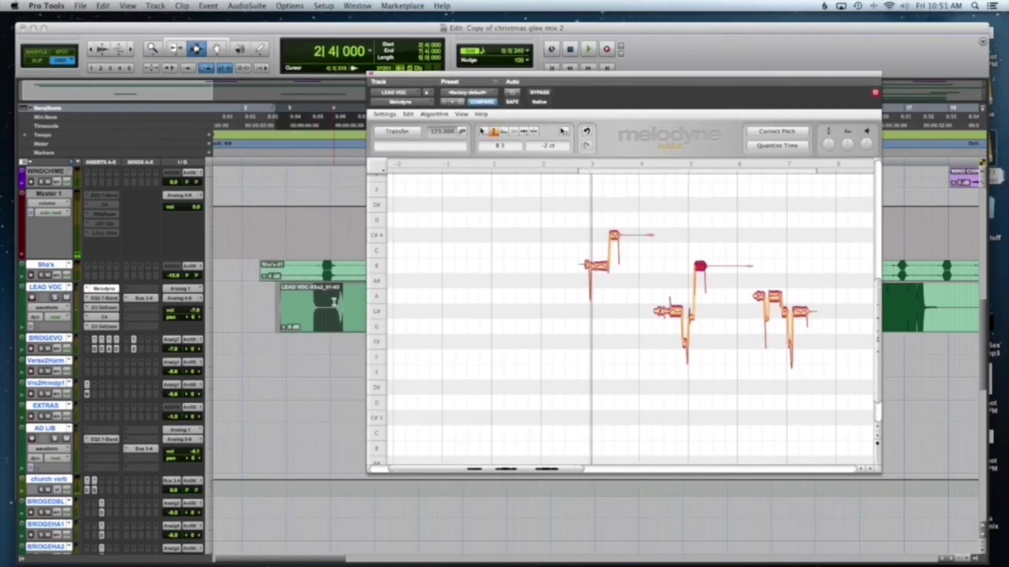
left_click(334, 301)
key("space")
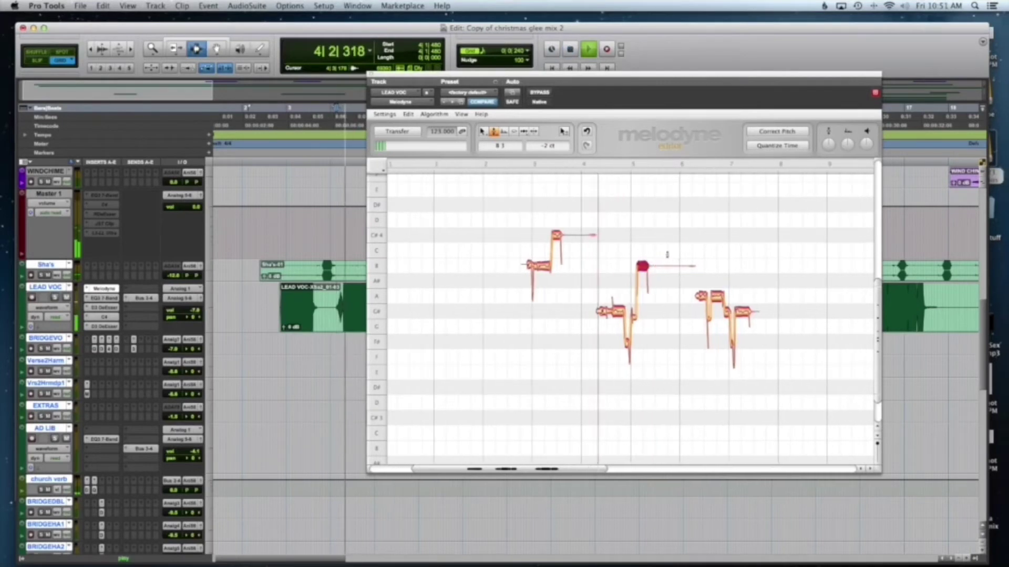
Step: Raise the formants of the B note at bar 5 to +131 ct with the Formant tool and play the passage
left_click(503, 132)
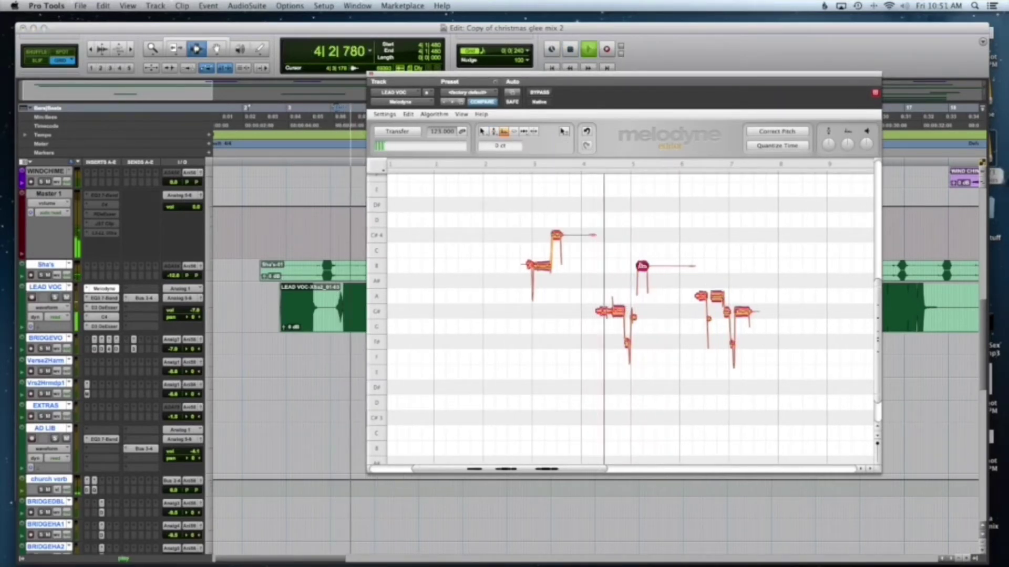
left_click_drag(642, 265, 644, 246)
key("space")
key("space")
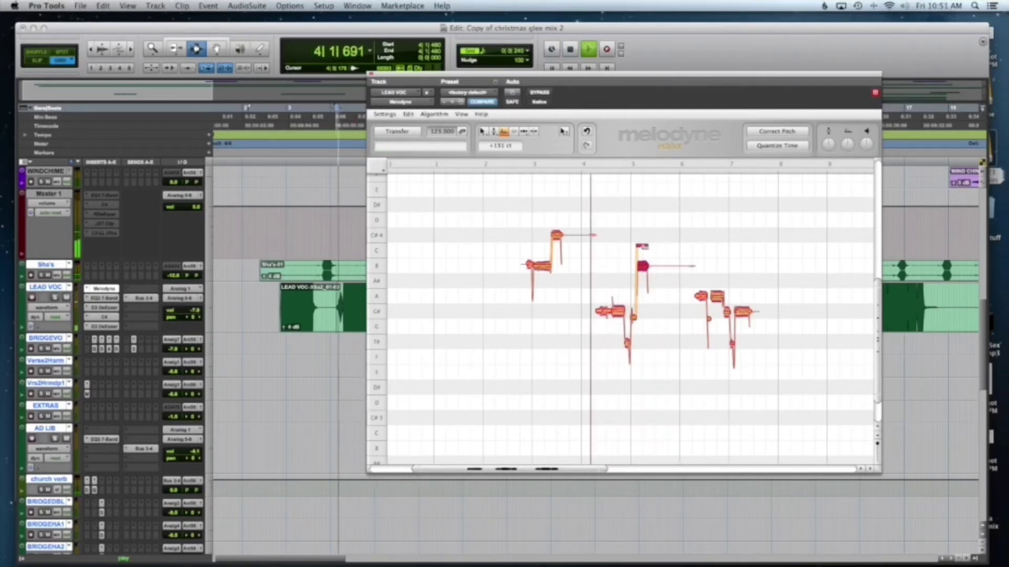
key("space")
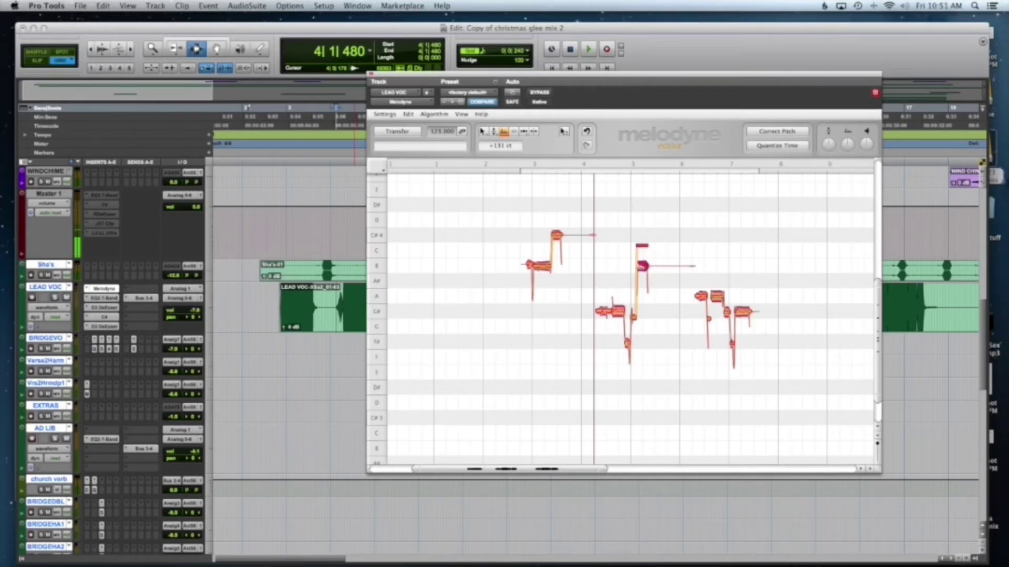
Step: Lower the bar 5 B note's formants to +124 ct and to 0 ct, playing the passage after each change
left_click_drag(642, 266, 643, 267)
key("space")
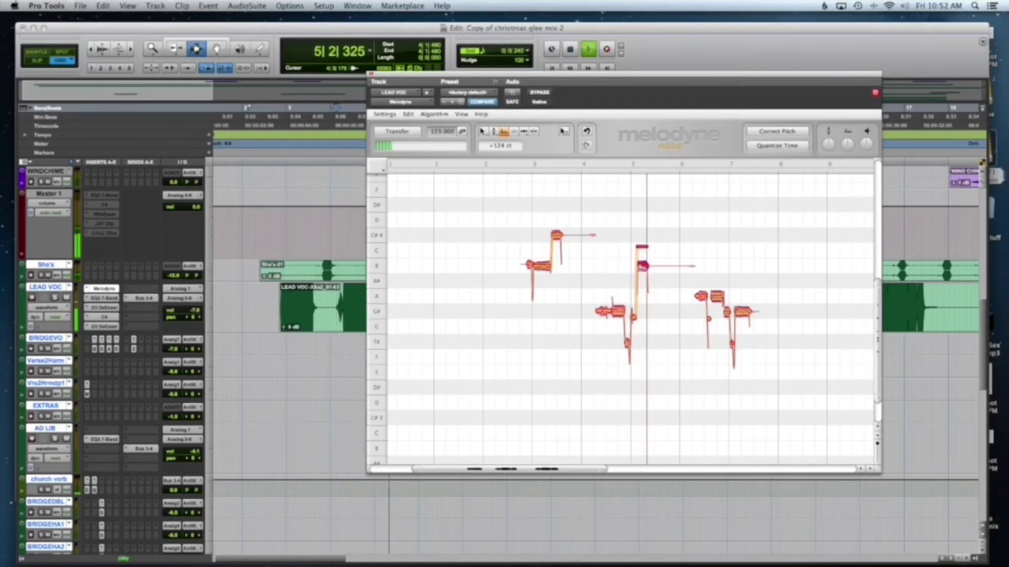
key("space")
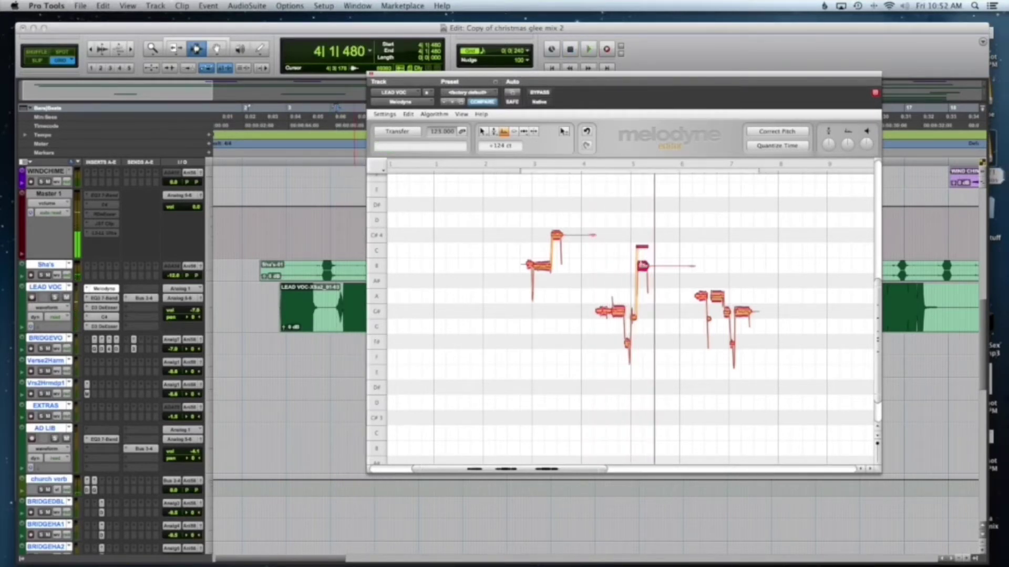
left_click_drag(642, 266, 642, 283)
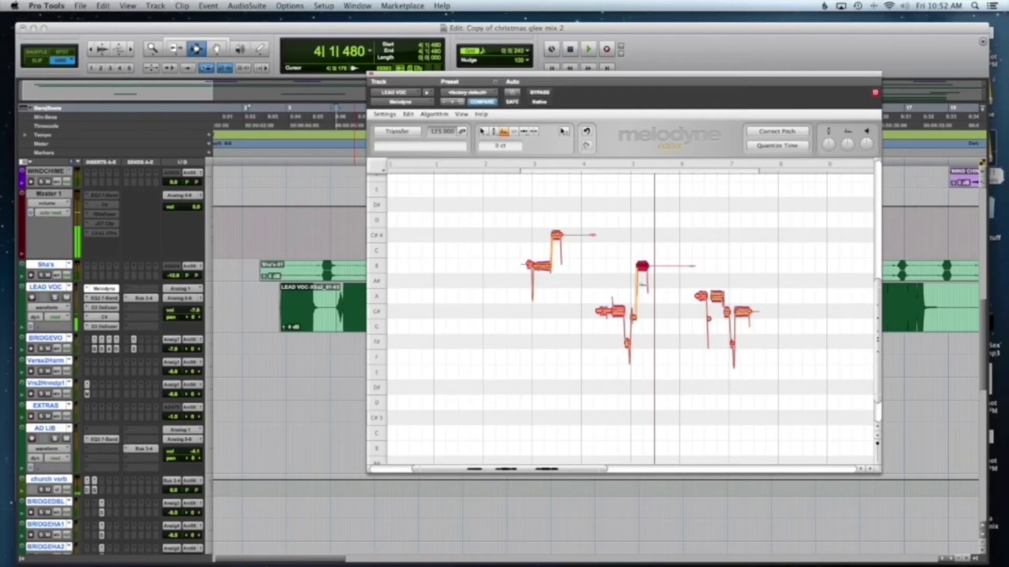
key("space")
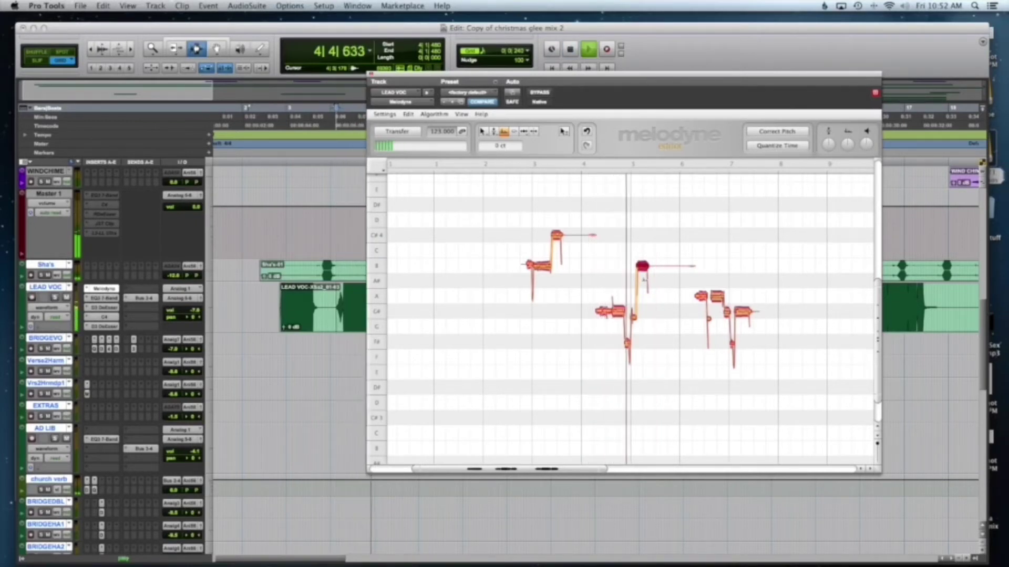
key("space")
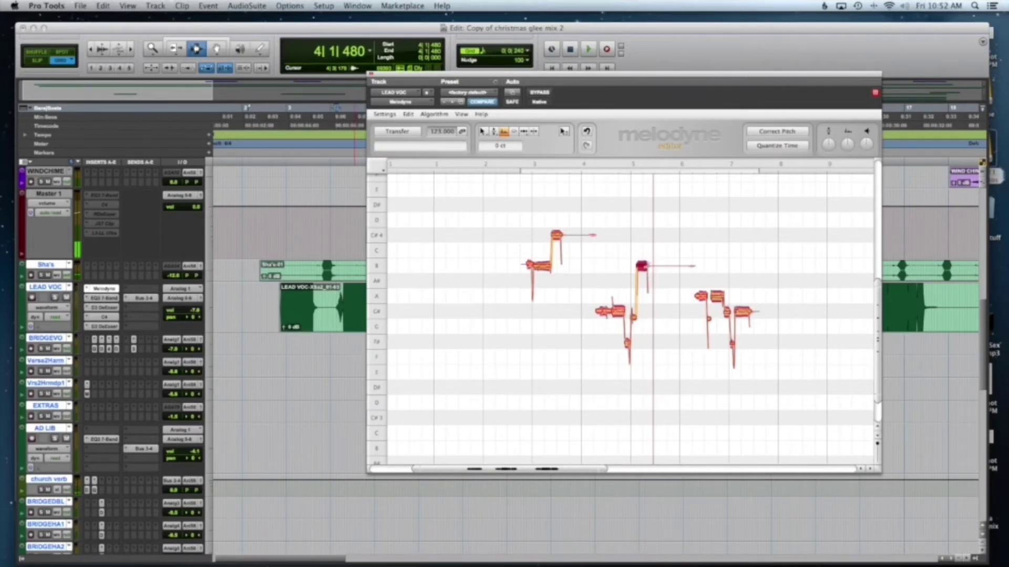
Step: Raise the formants of the bar 5 B note to about +178 ct and play the passage
left_click_drag(642, 265, 647, 240)
key("space")
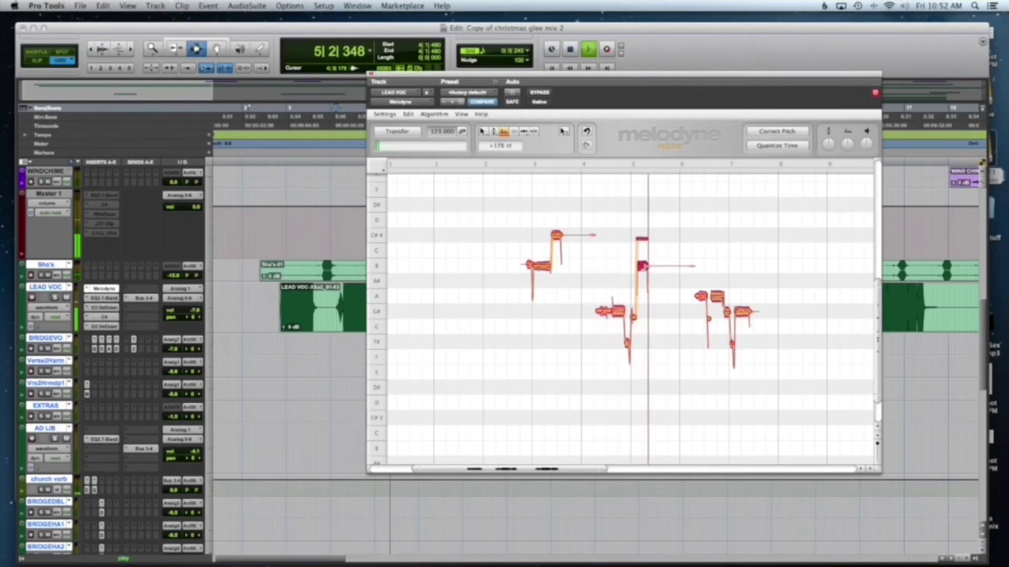
key("space")
Step: Set the formants of the bar 5 B note to +131 ct and play the passage
left_click_drag(645, 266, 642, 266)
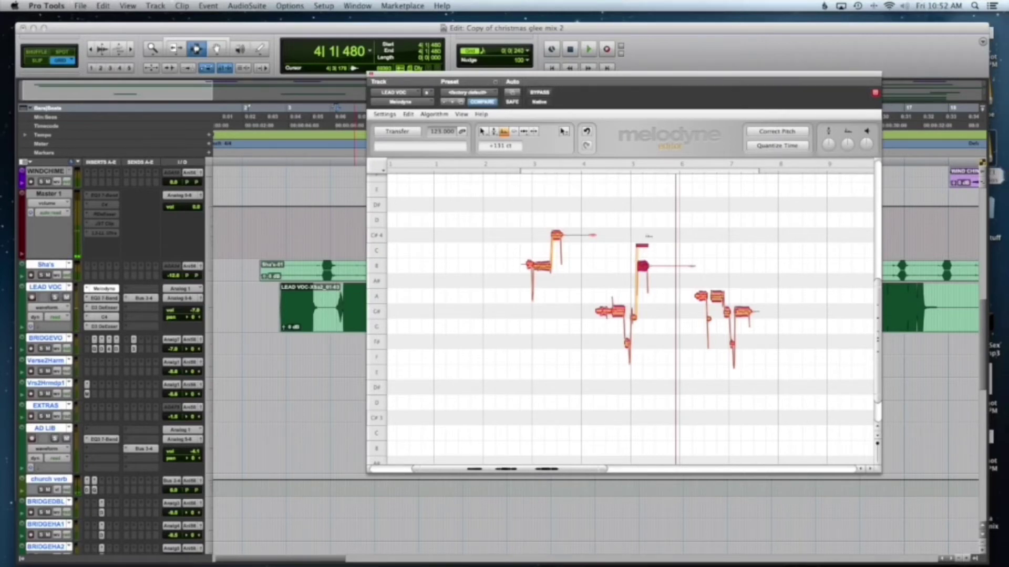
key("space")
key("space")
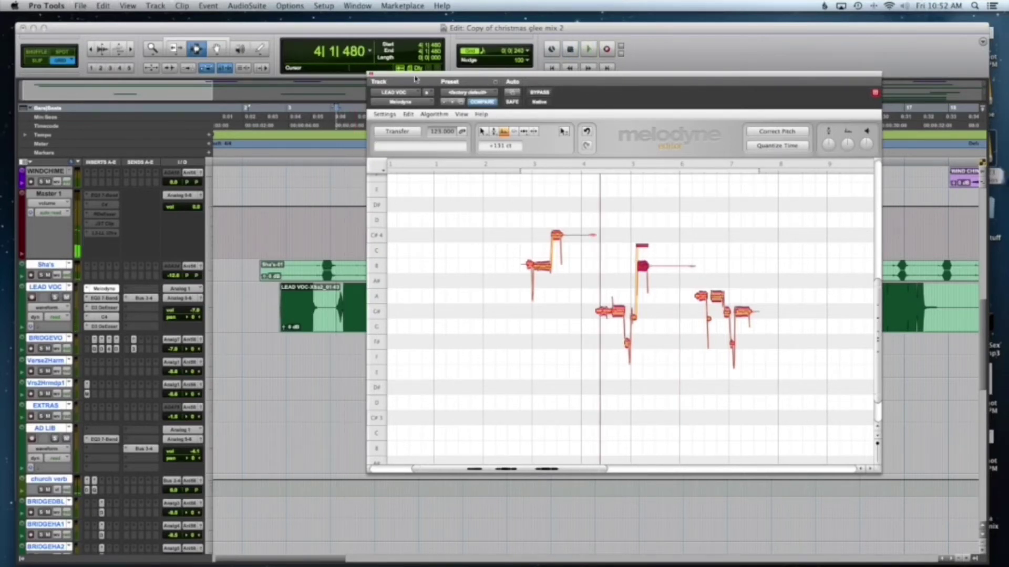
Step: Move the Melodyne window farther aside, play the passage, and set the playback start in bar 6 of the lead vocal
left_click_drag(415, 79, 491, 79)
scroll(306, 311, "right", 5)
key("space")
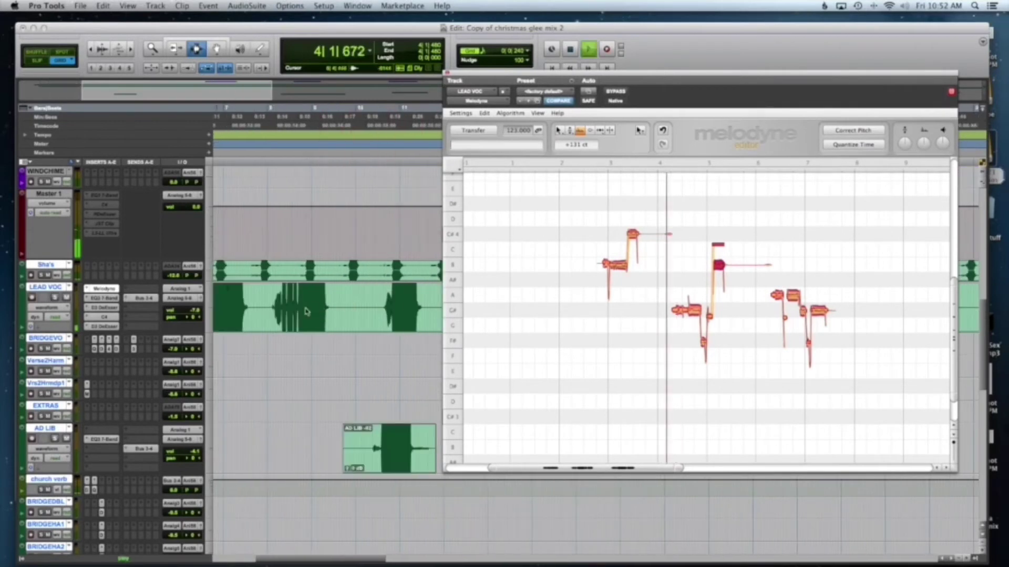
scroll(307, 311, "left", 5)
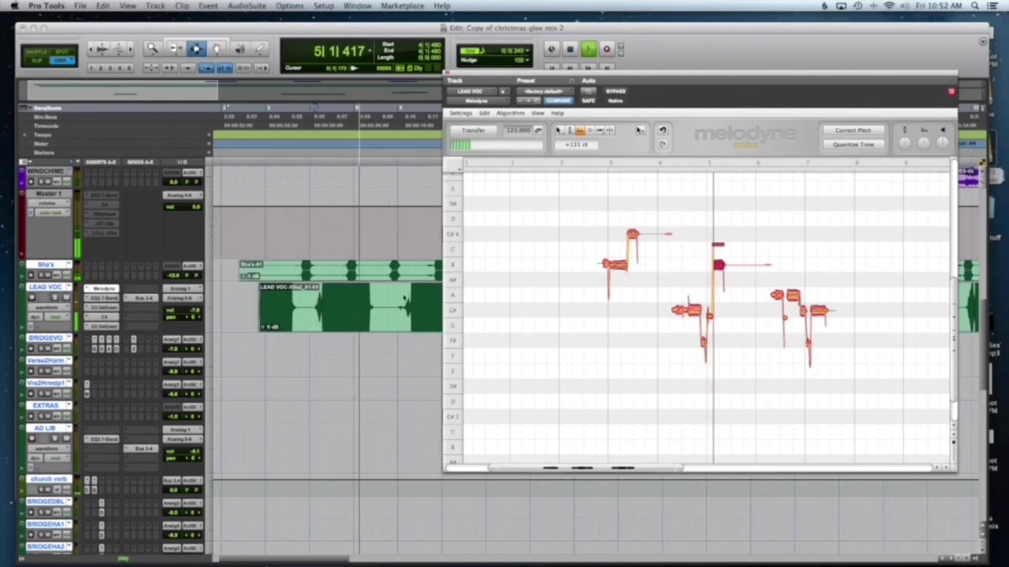
key("space")
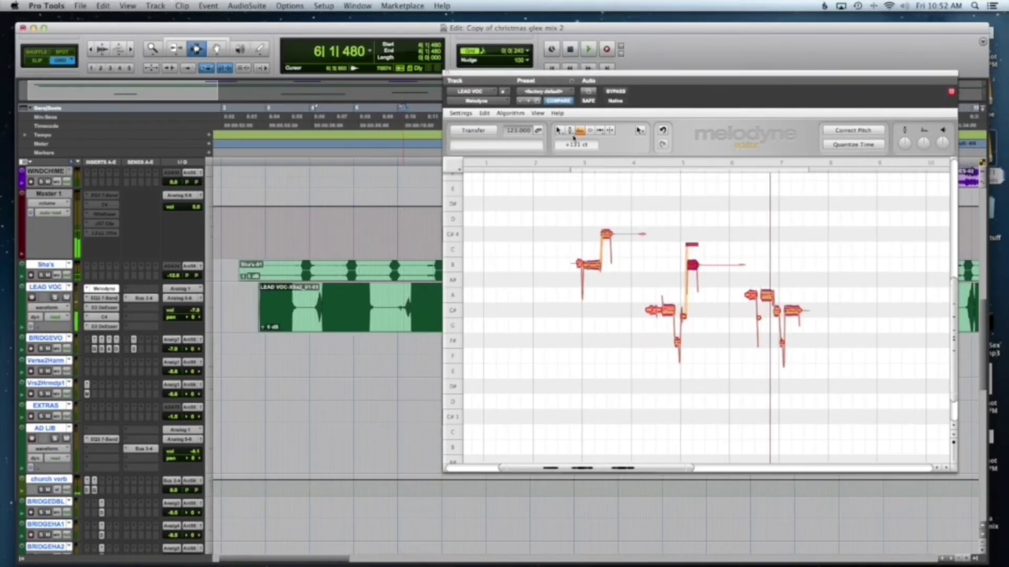
Step: Raise the longer A note before bar 7 to C#4 with the Pitch tool and play the passage
left_click(570, 131)
left_click_drag(767, 295, 767, 233)
key("space")
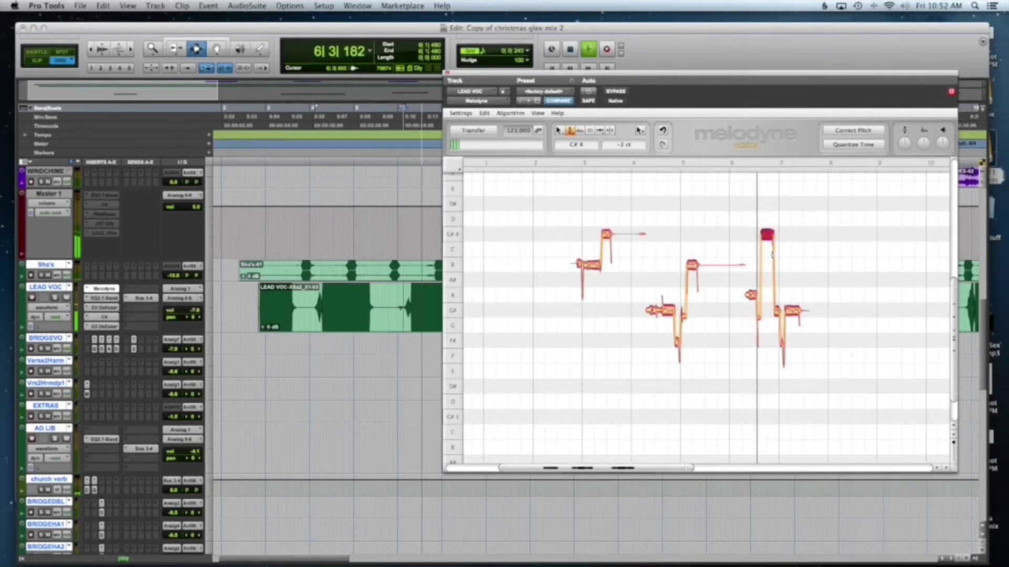
key("space")
Step: Raise the short A note just before the C#4 note to B and play the passage from bar 6 repeatedly
left_click_drag(750, 294, 751, 266)
key("space")
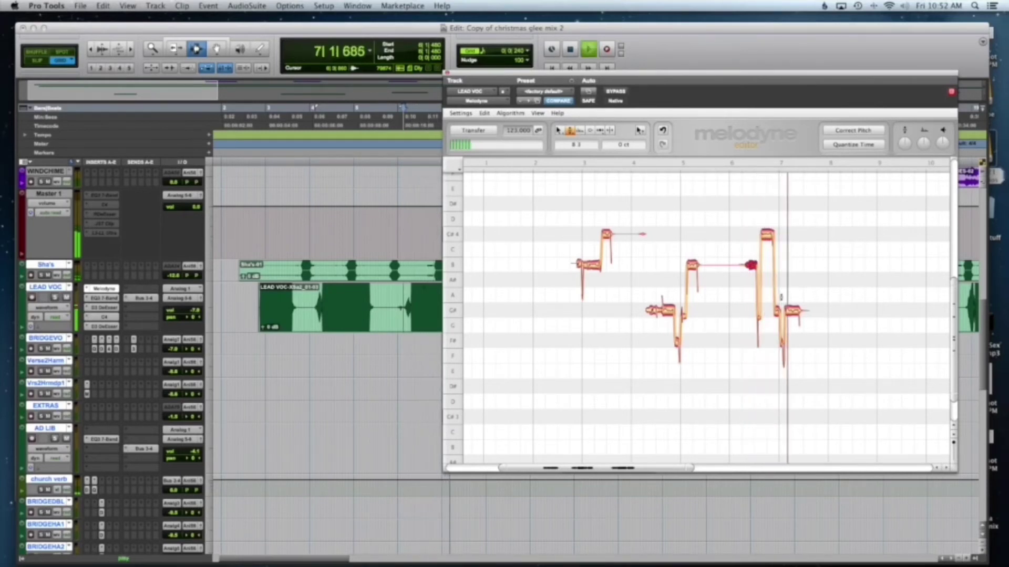
key("space")
key("space")
key("space")
key("space")
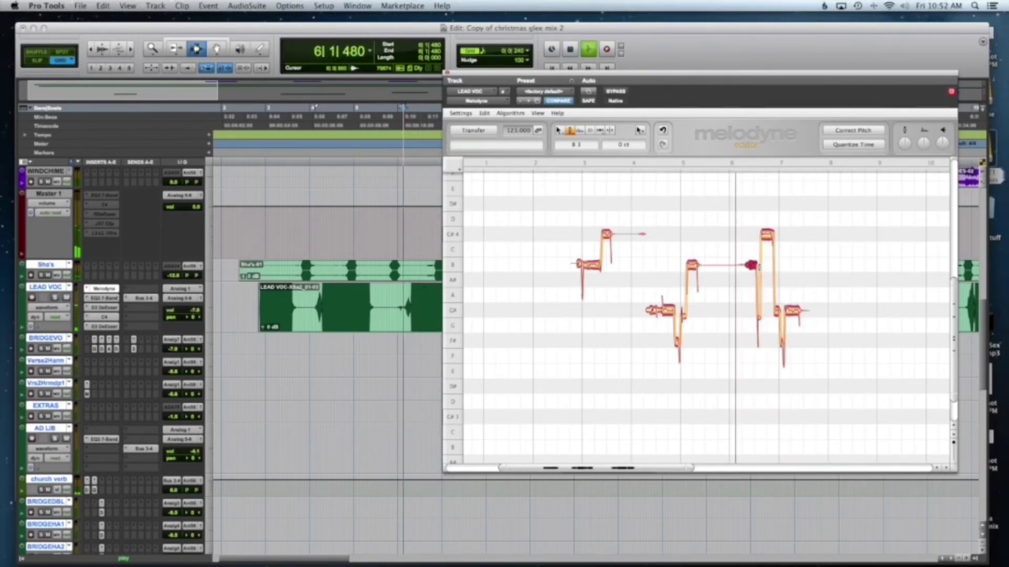
key("space")
key("space")
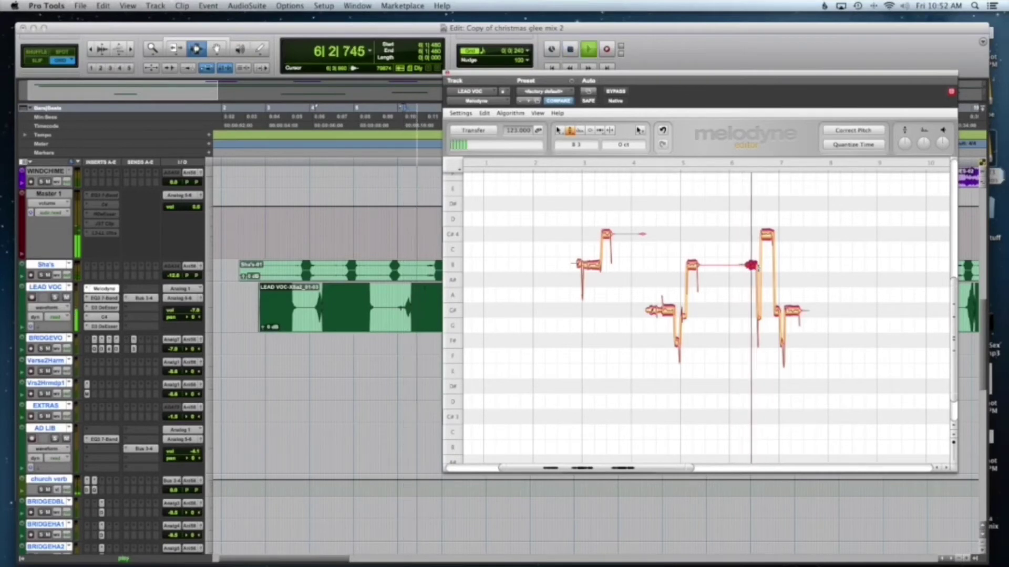
key("space")
Step: Raise the formants of the short B note in bar 6 to +131 ct with the Formant tool and play it
left_click(580, 131)
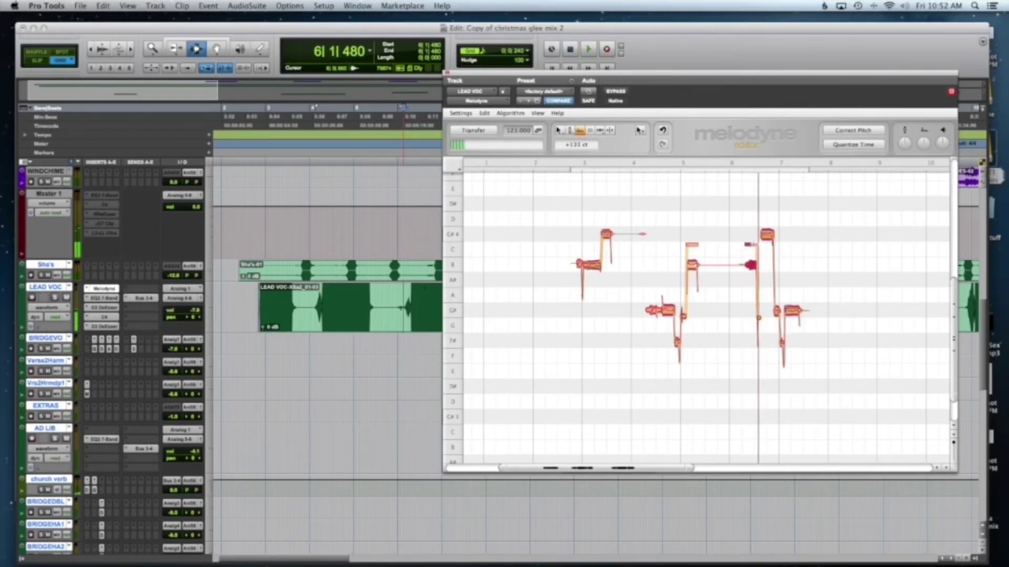
key("space")
key("space")
key("space")
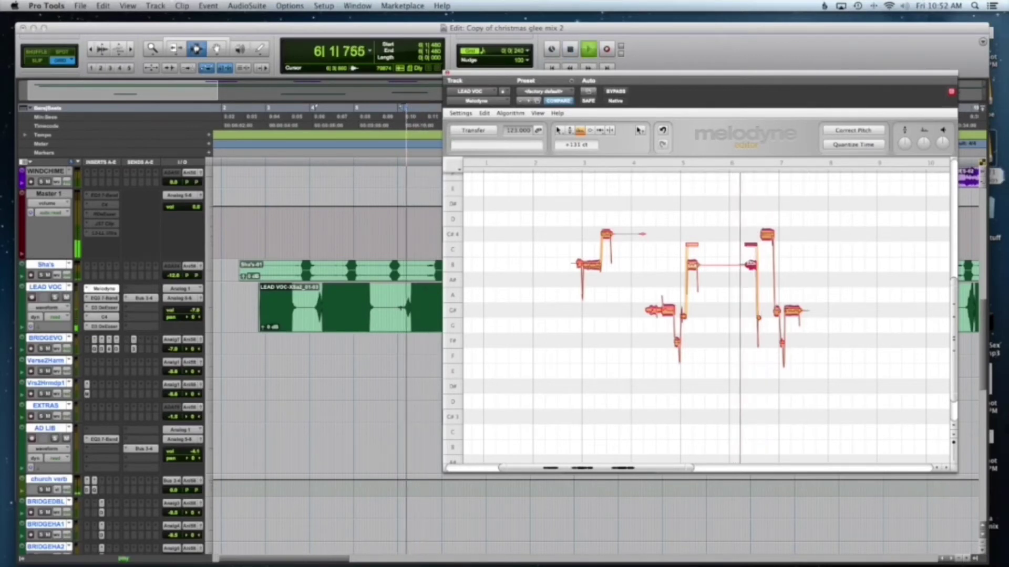
Step: Lower the formants of the short B note in bar 6 to -107 ct and play the passage
mouse_move(750, 264)
left_mouse_down()
mouse_move(752, 291)
mouse_move(752, 281)
left_mouse_up()
key("space")
key("space")
key("space")
key("space")
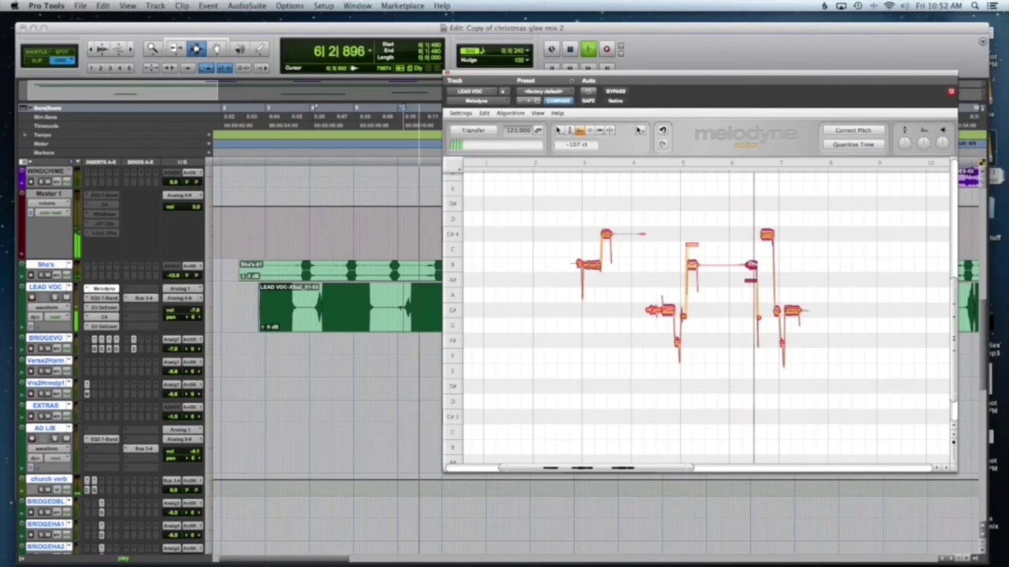
key("space")
Step: Set the formants of the short B note to about +59 ct and of the following C#4 note to +24 ct, and play the passage
left_click_drag(750, 281, 750, 254)
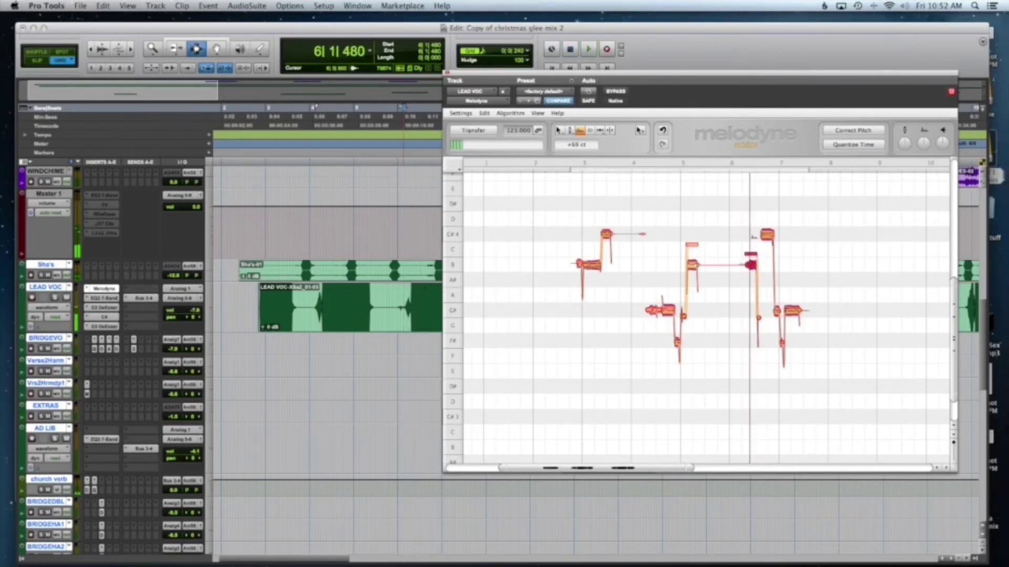
left_click(766, 235)
key("space")
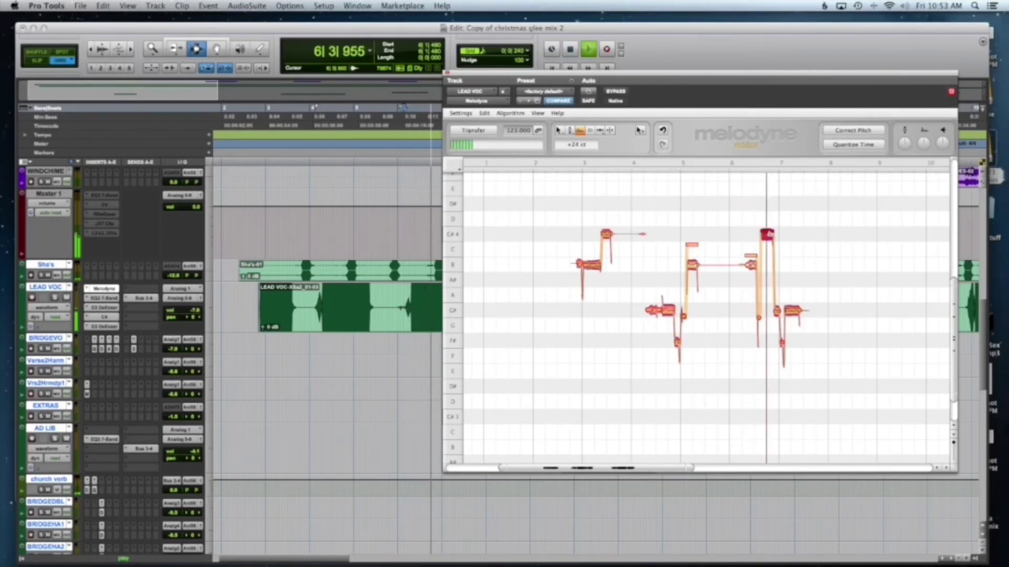
Step: Nudge the formants of the two G# notes around bar 7 to about +7 ct, playing the passage to compare
left_click(792, 311)
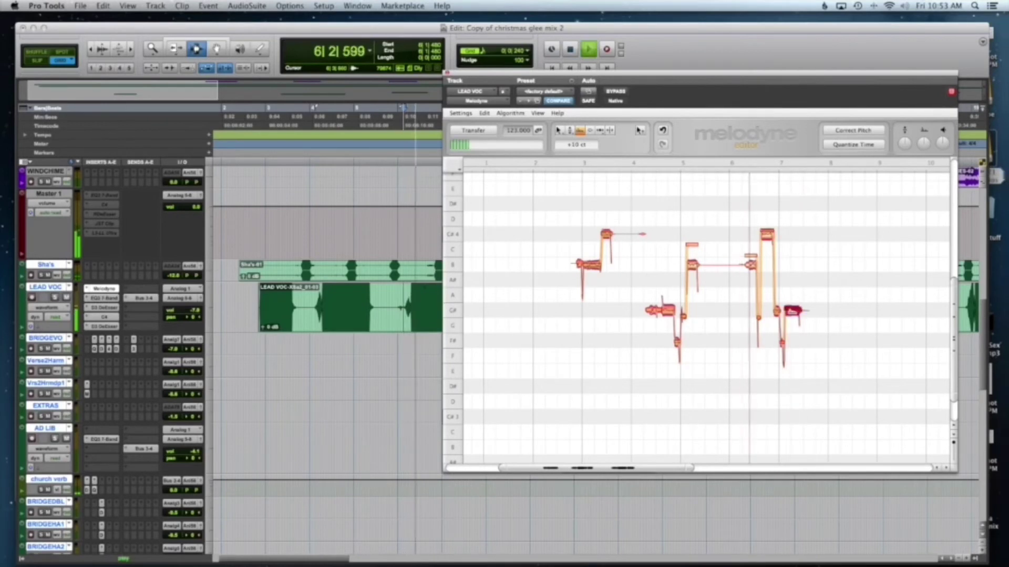
left_click(777, 311)
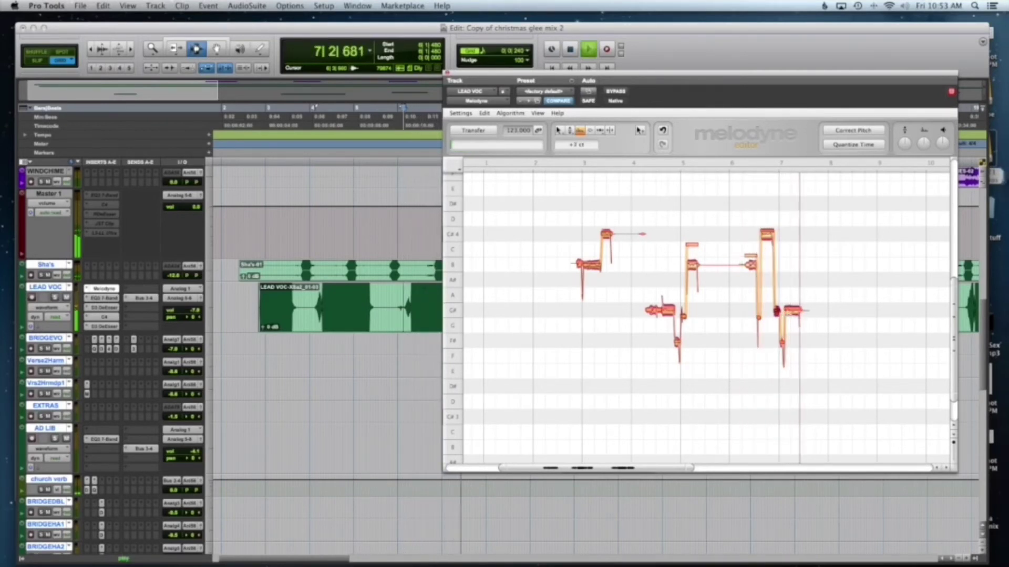
key("space")
key("space")
left_click(792, 310)
key("space")
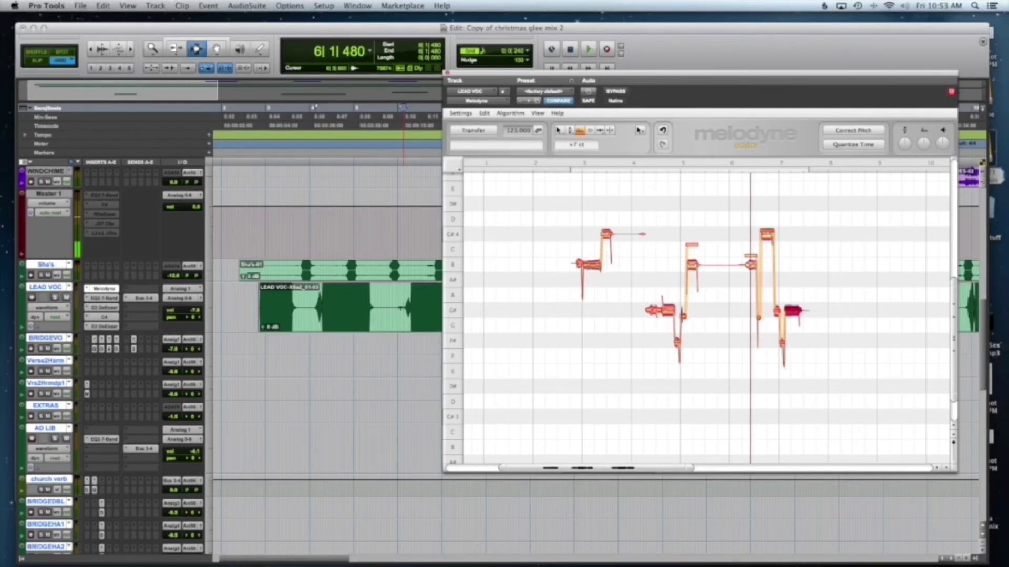
key("space")
key("space")
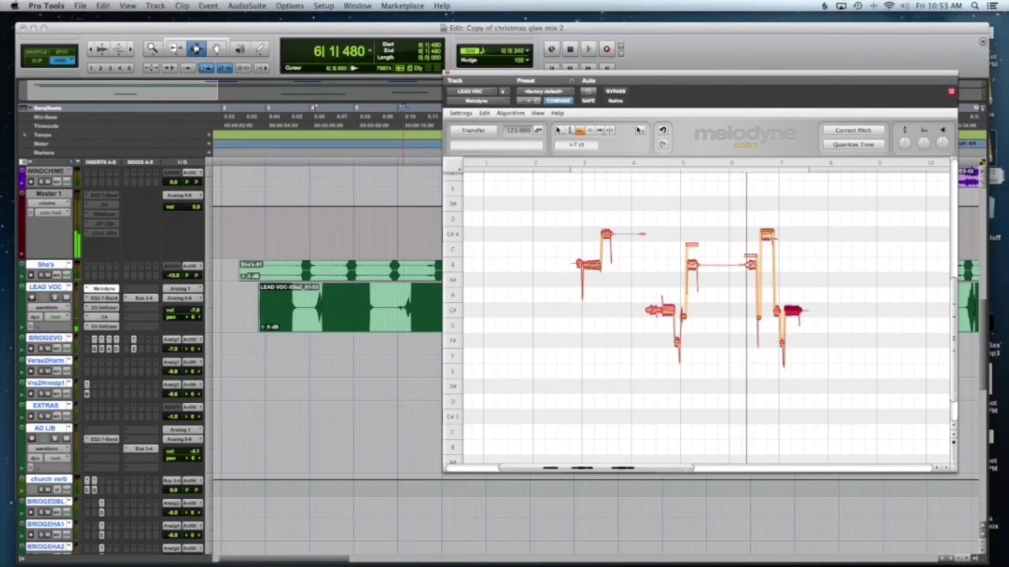
Step: Lower the formants of the C#4 note before bar 7 to -121 ct and play the passage
key("space")
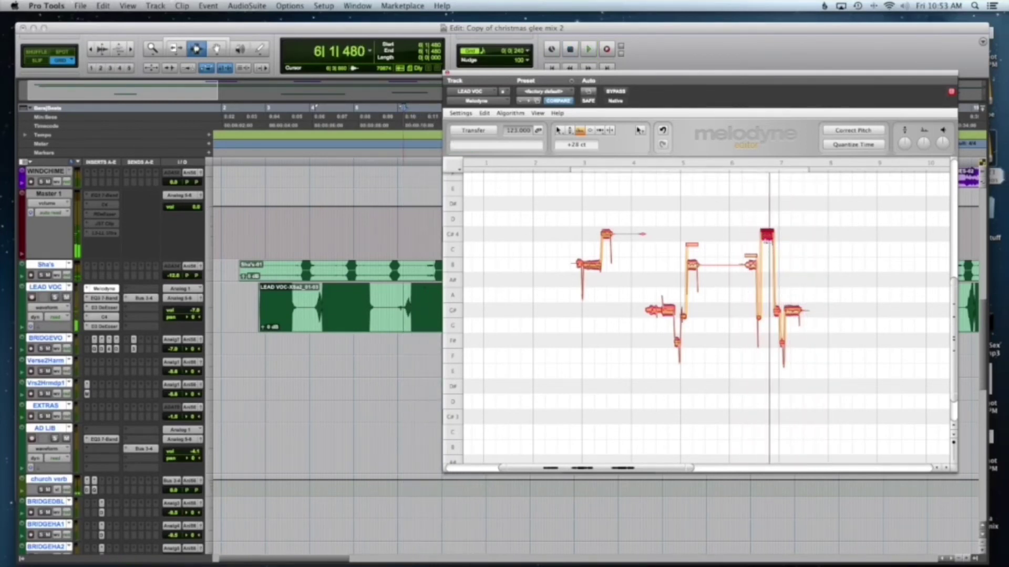
left_click_drag(766, 238, 771, 258)
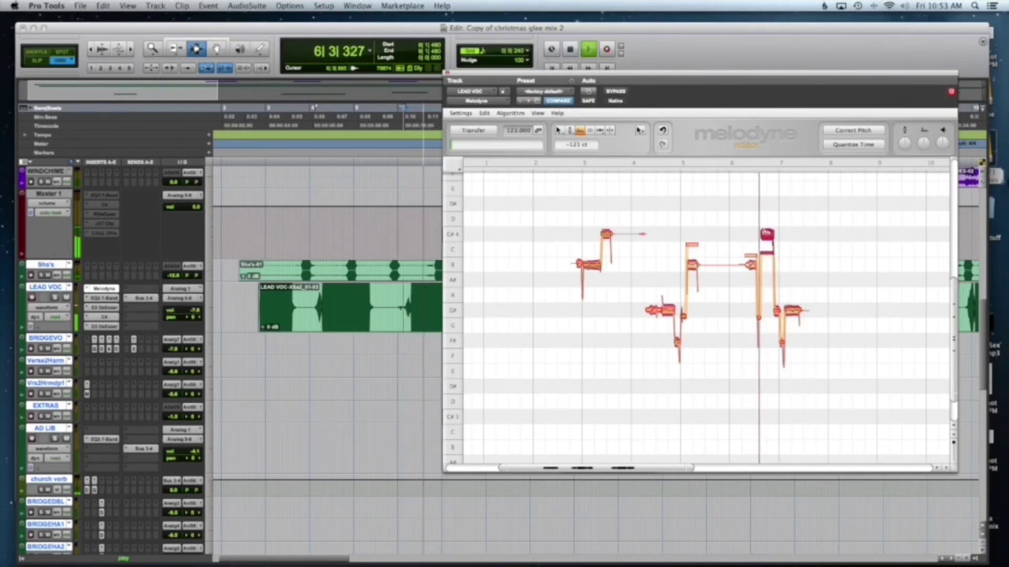
key("space")
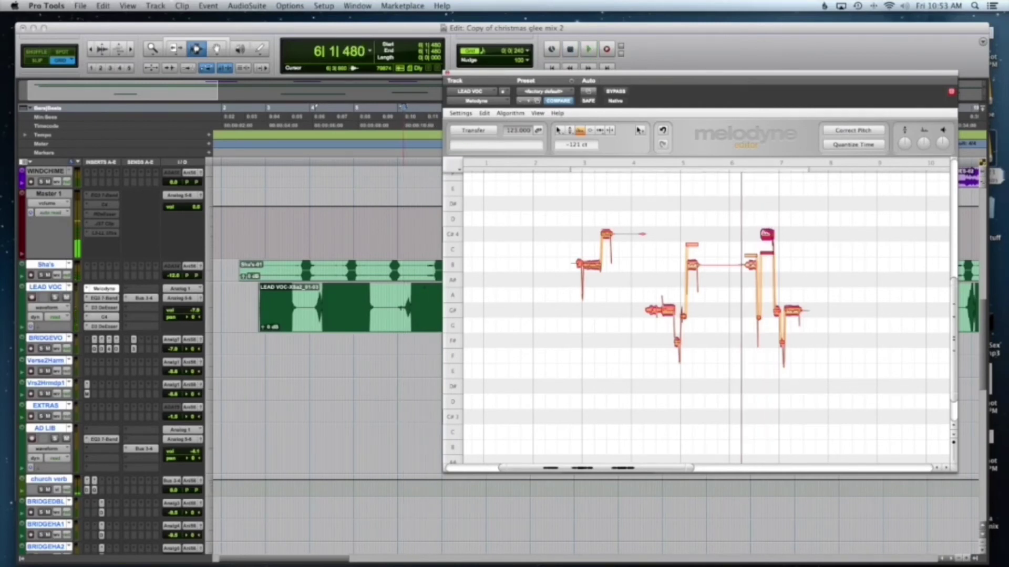
Step: Return the formants of the C#4 note before bar 7 to 0 ct, playing the passage to compare
left_click_drag(768, 258, 771, 215)
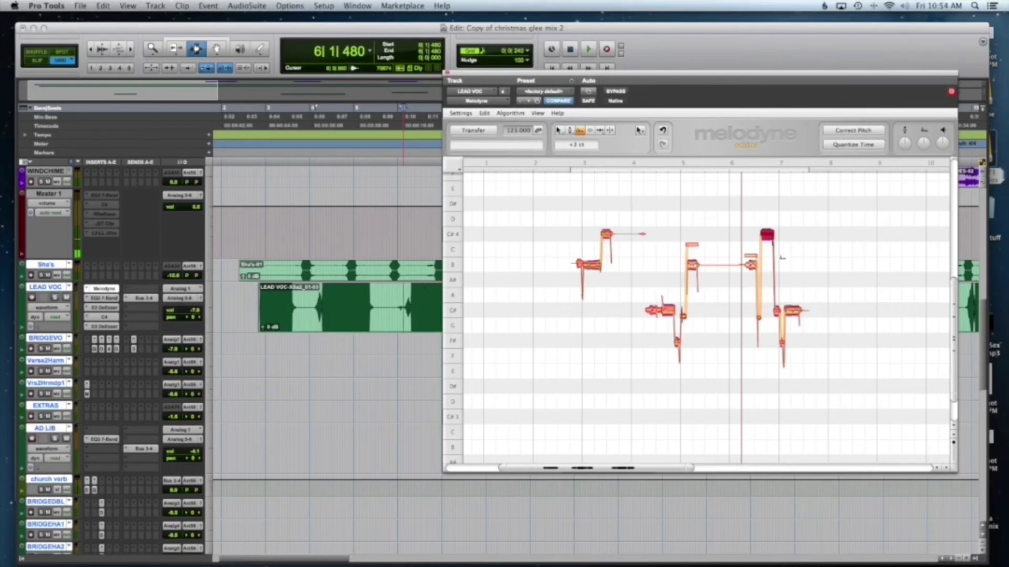
key("space")
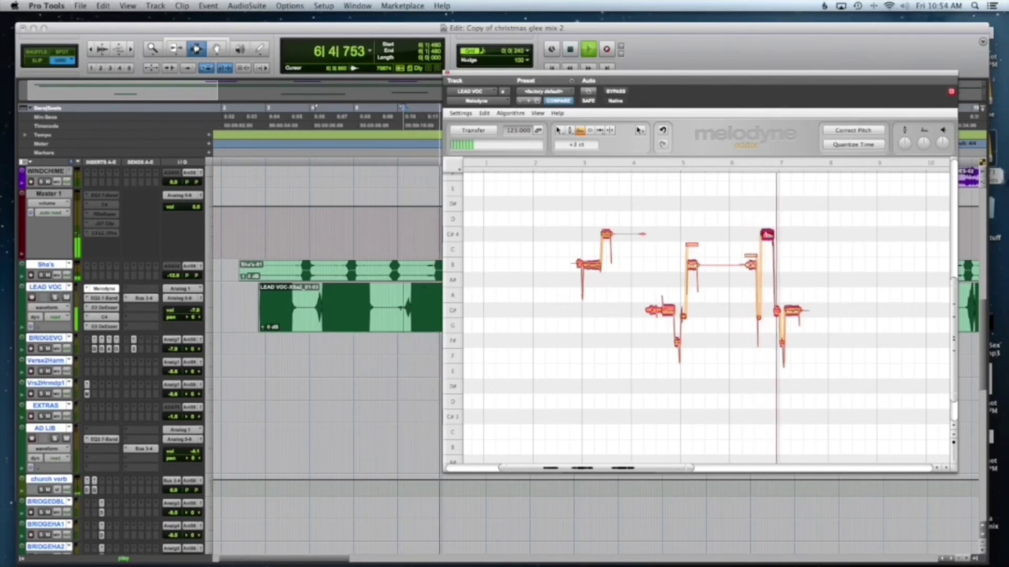
key("space")
key("space")
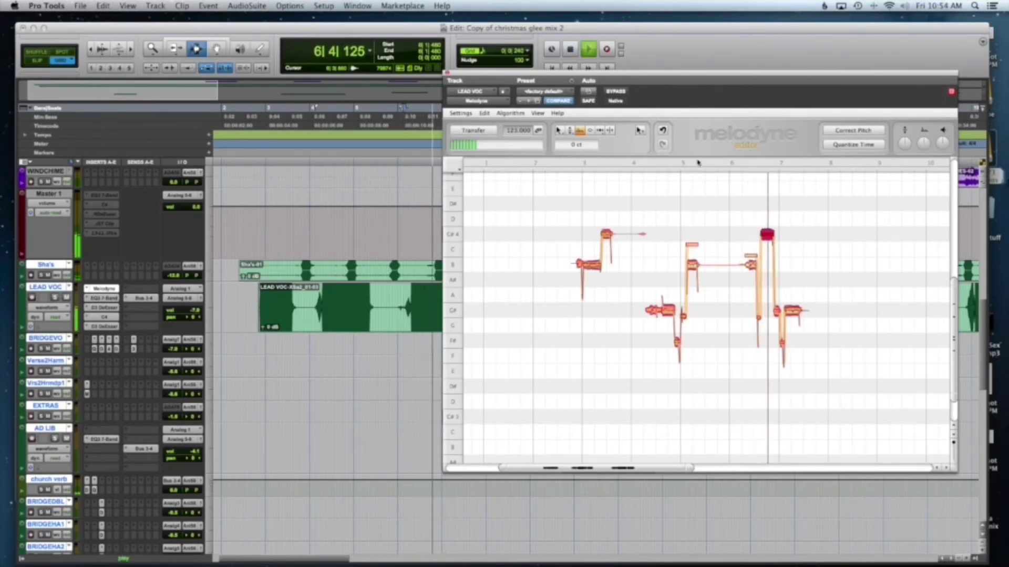
Step: Bypass Melodyne on the LEAD VOC track, play the passage, and re-enable Melodyne to compare the sound
key("space")
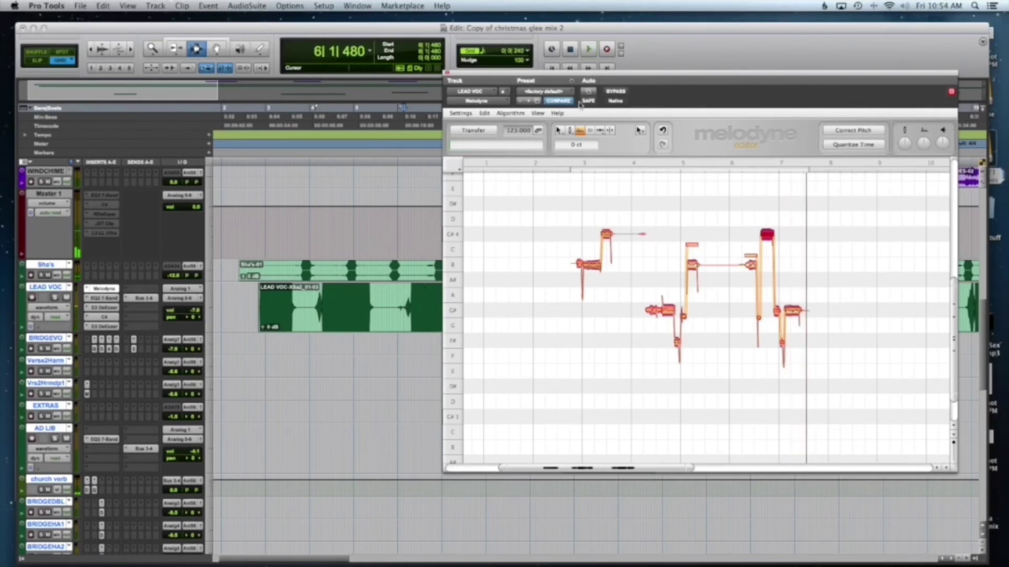
left_click(615, 92)
key("space")
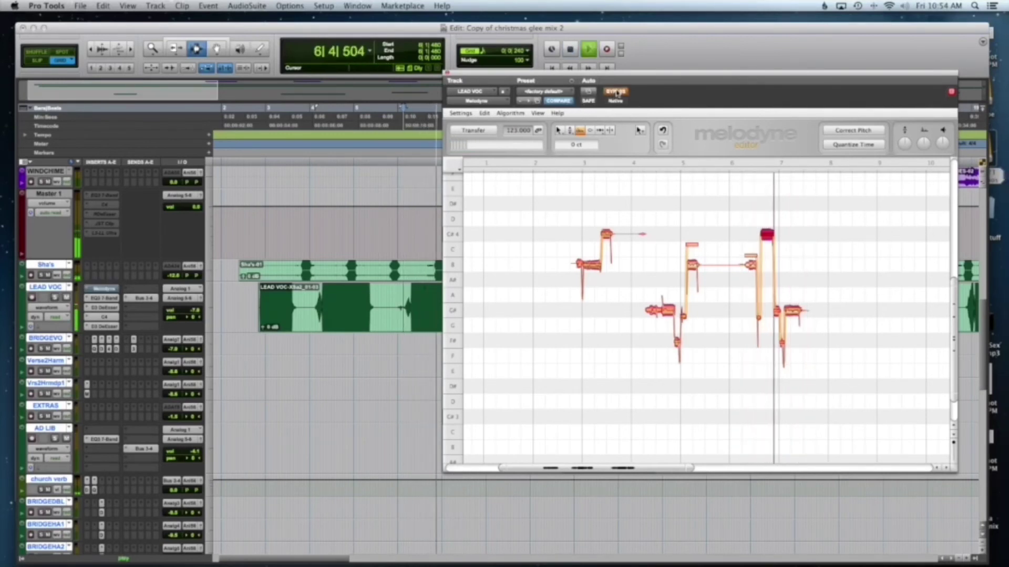
key("space")
key("space")
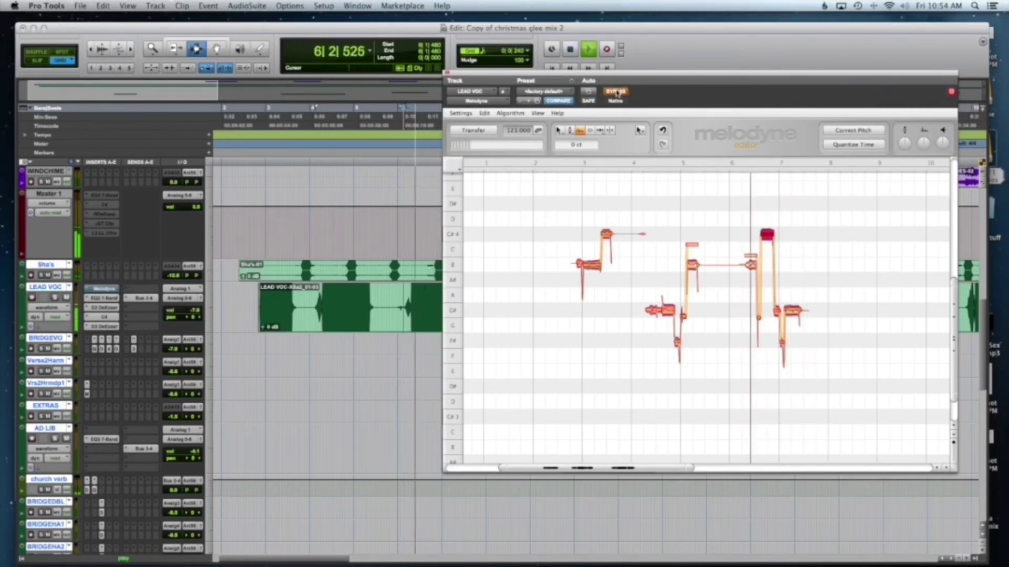
left_click(615, 92)
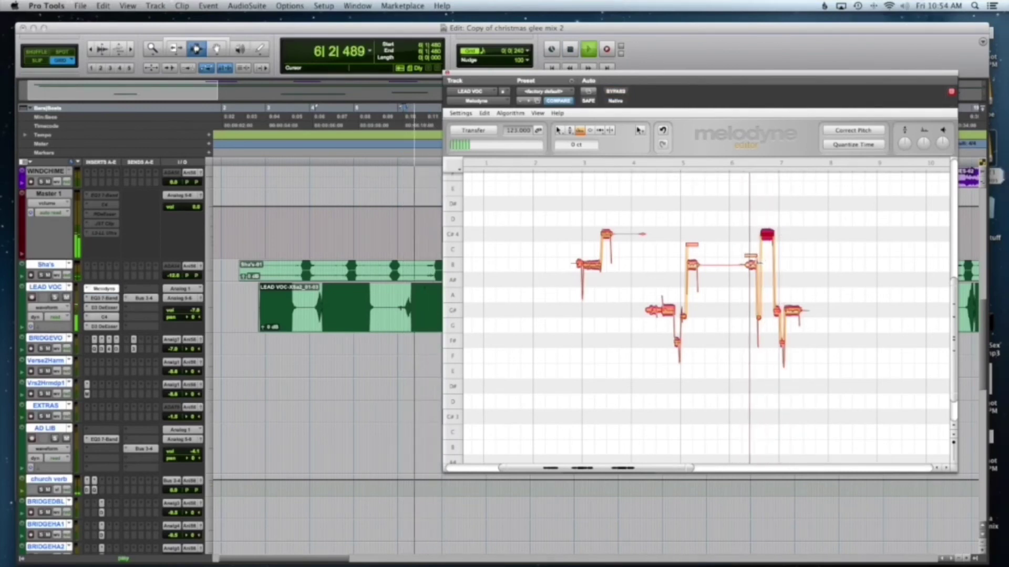
key("space")
Step: Return the formants of the short B note before the C#4 note near bar 7 to 0 ct, playing the passage to compare
left_click(750, 263)
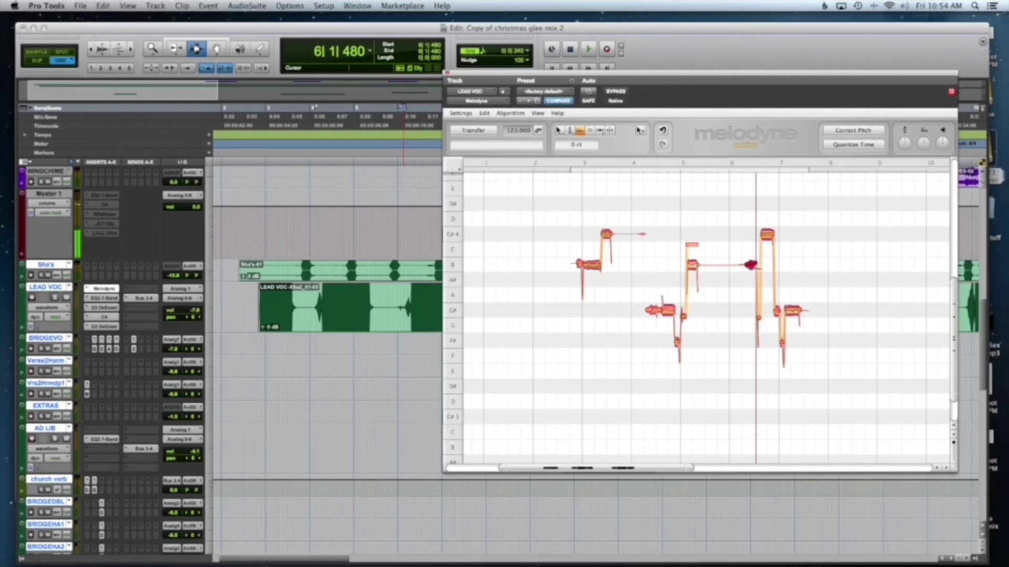
key("space")
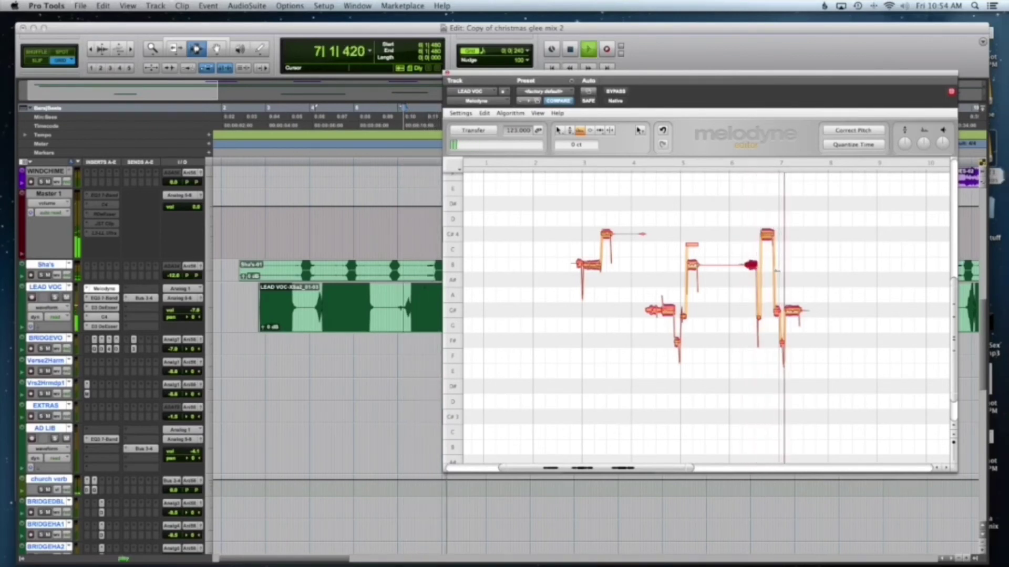
key("space")
key("space")
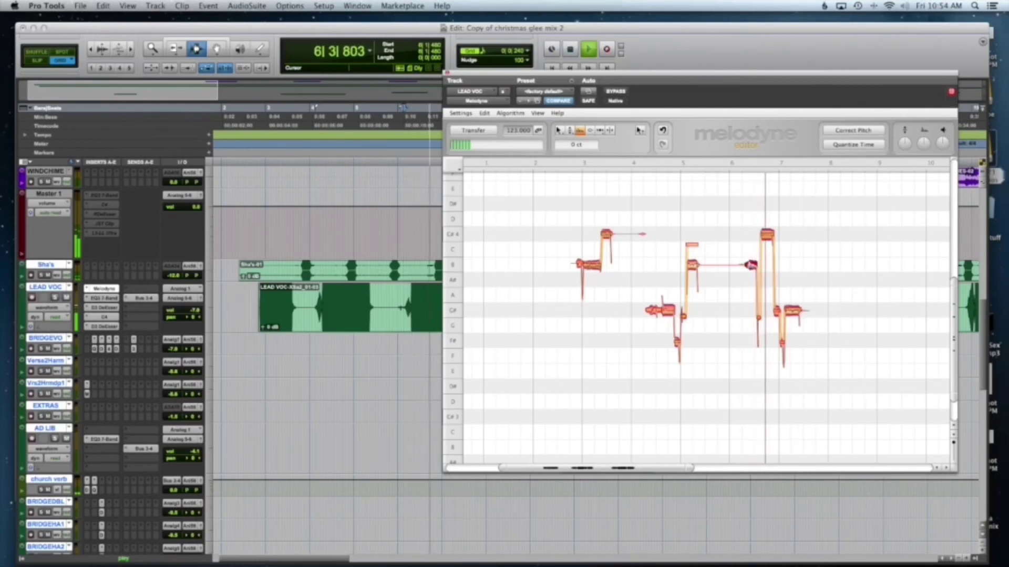
key("space")
key("space")
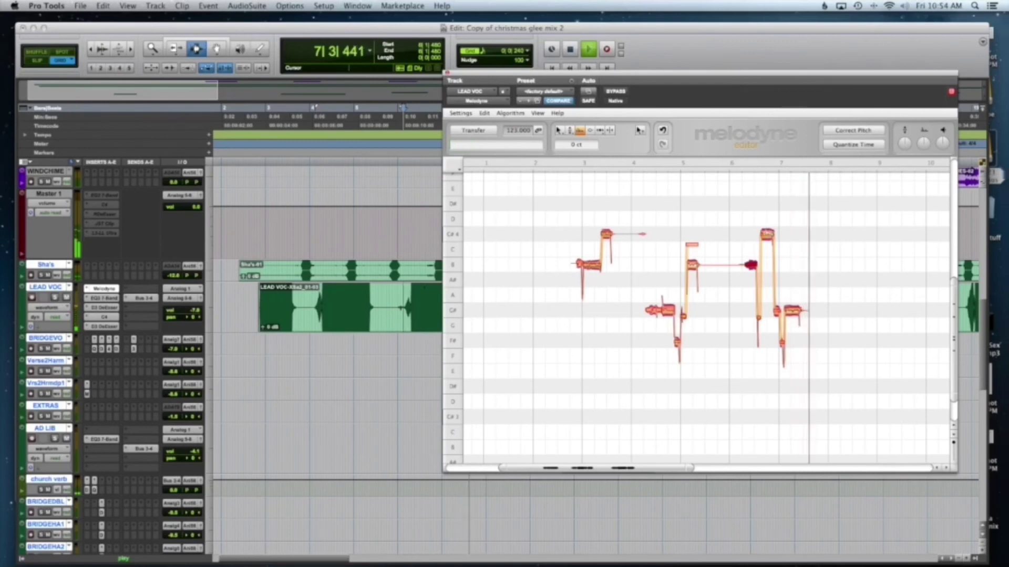
key("space")
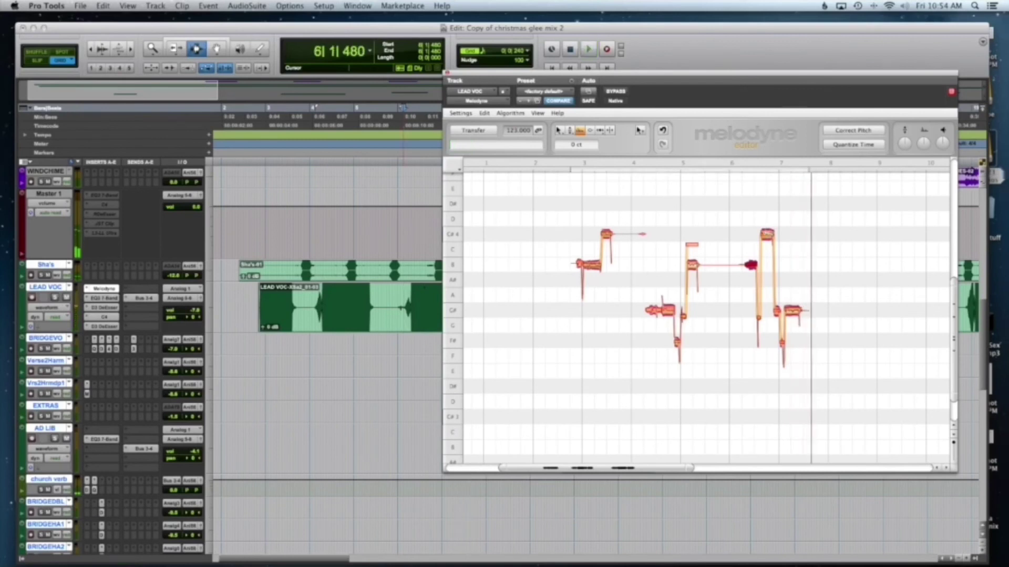
Step: Switch to the Pitch tool, select all notes of the lead vocal phrase, and show the Pitch Drift Tool variant
left_click(570, 131)
left_click(763, 237)
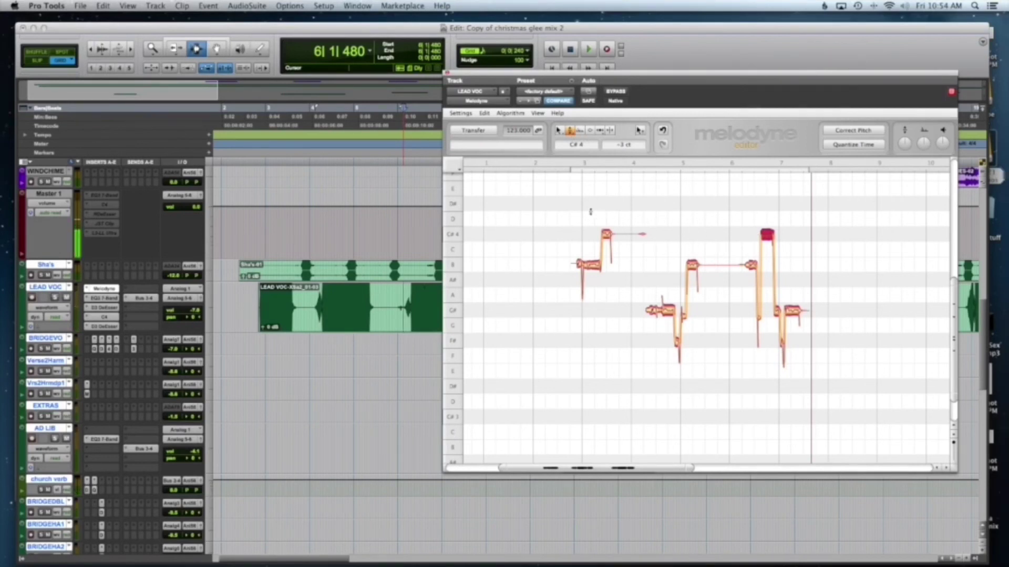
left_click_drag(563, 196, 835, 381)
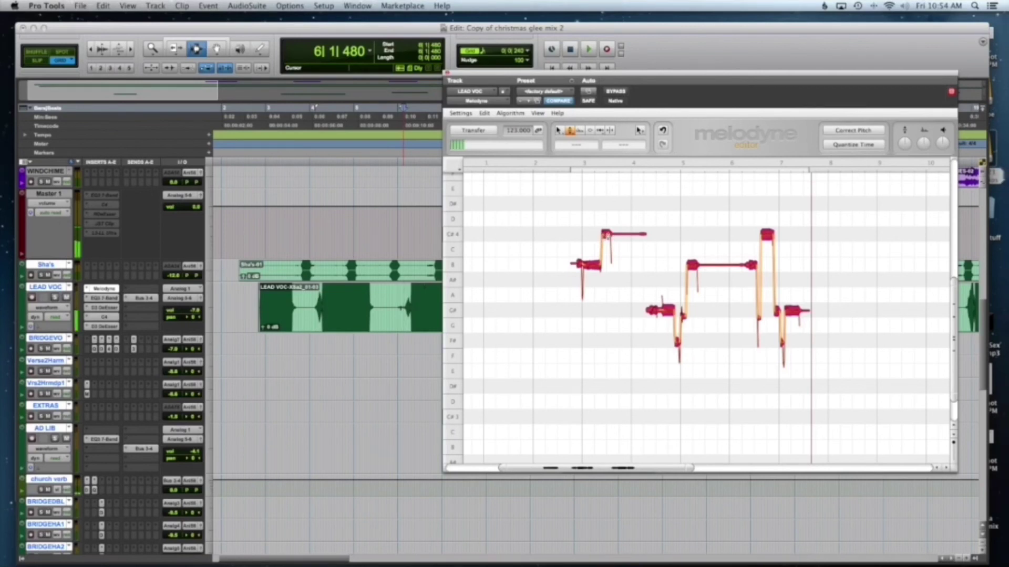
left_click_drag(569, 131, 569, 152)
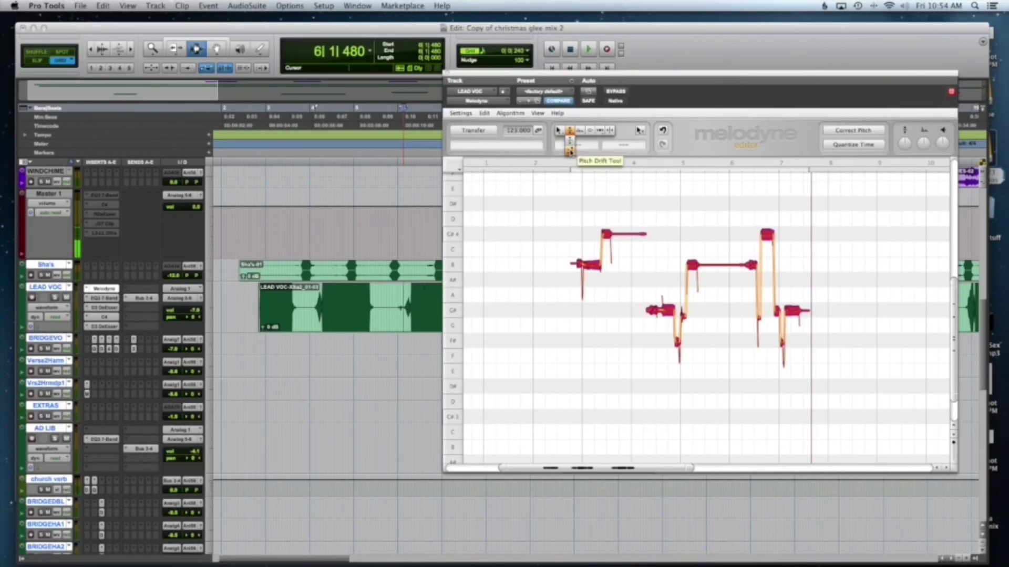
left_click_drag(570, 152, 570, 152)
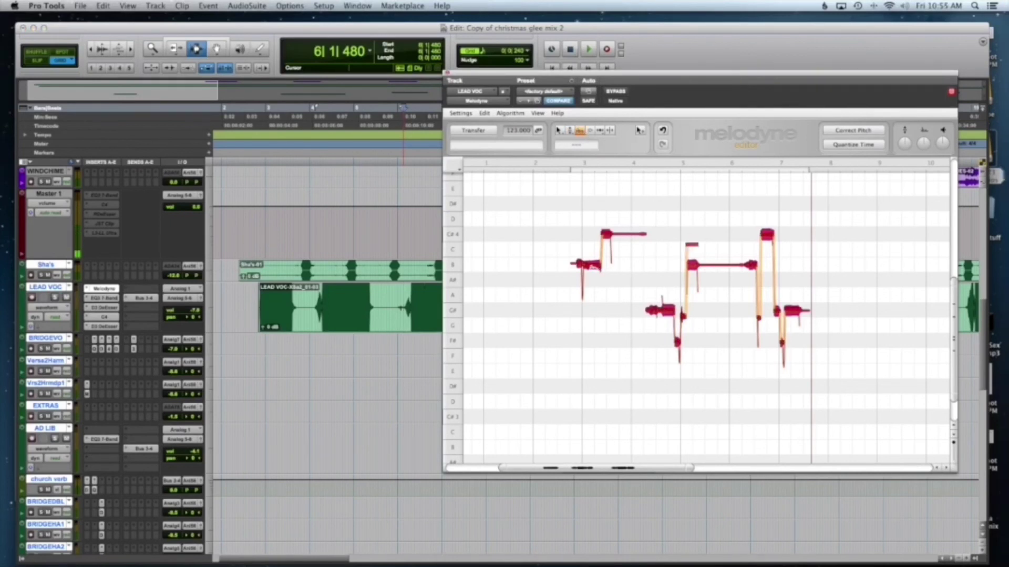
Step: Lower the formants of all selected notes until the B notes' formant lines sit on F#, playing the passage after each adjustment
left_click_drag(594, 266, 595, 309)
key("space")
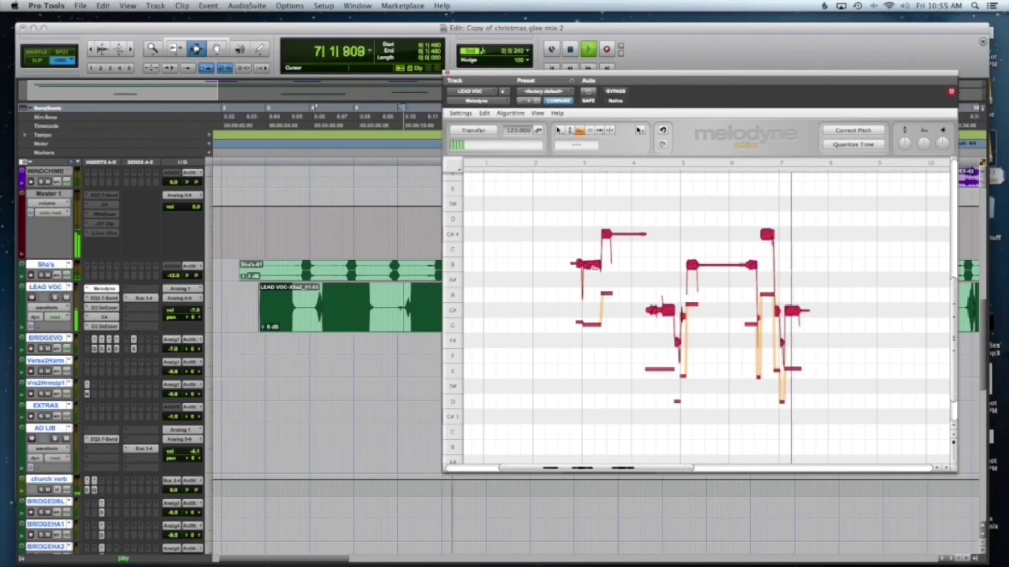
key("space")
left_click_drag(592, 261, 587, 277)
key("space")
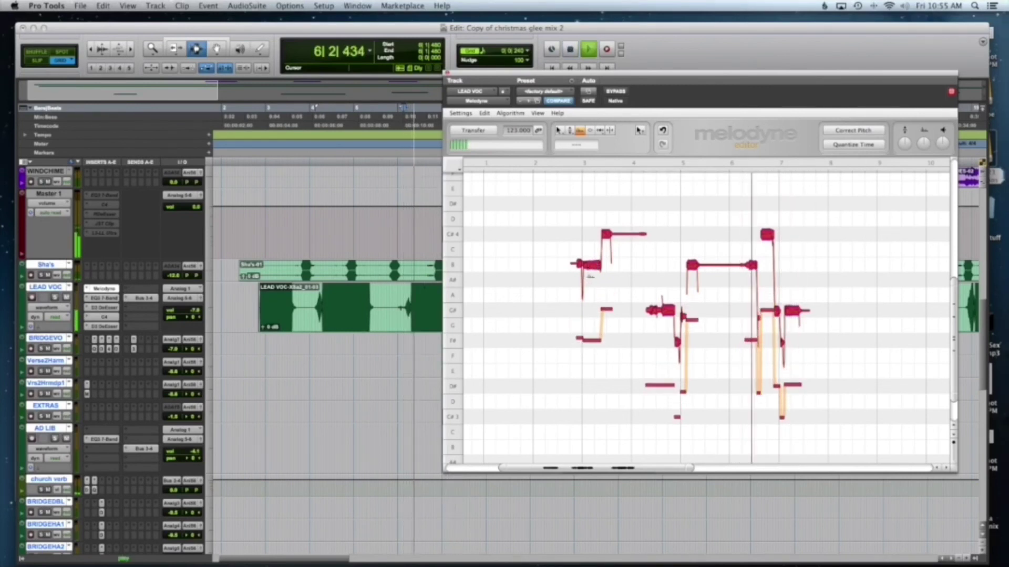
key("space")
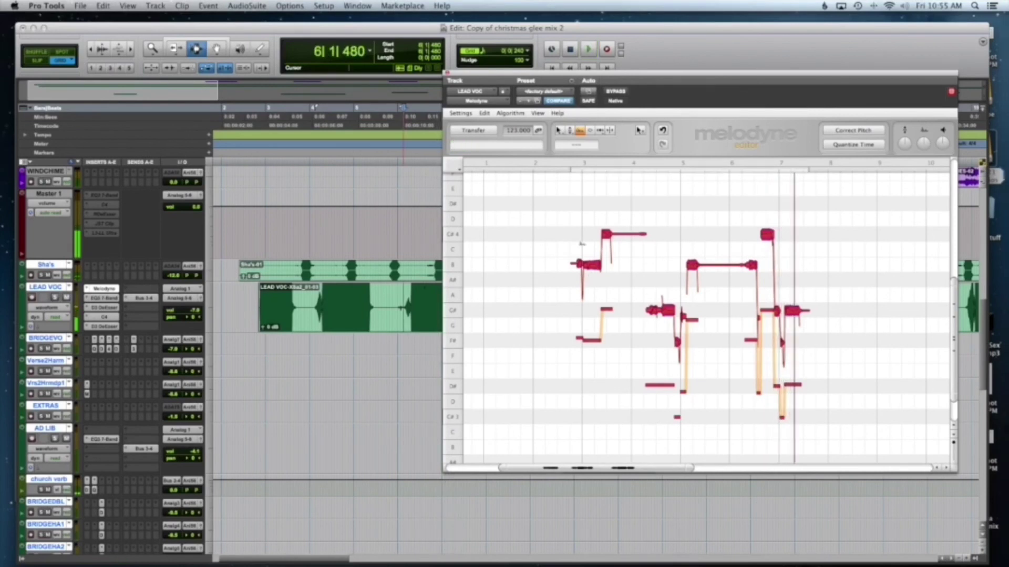